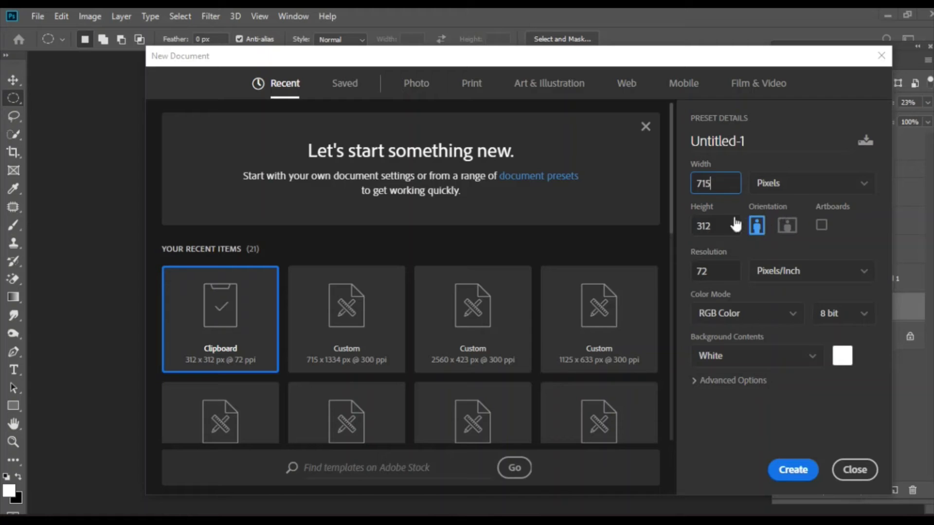
- Create a 715 × 1334 px document at 300 pixels per inch and dock its window
key("Tab")
key("BackSpace")
type("13")
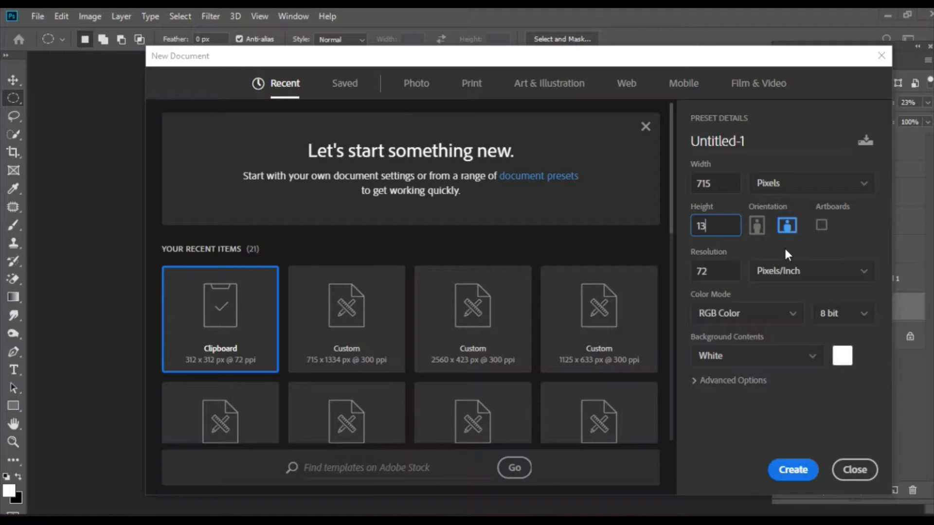
type("34")
key("Tab")
key("BackSpace")
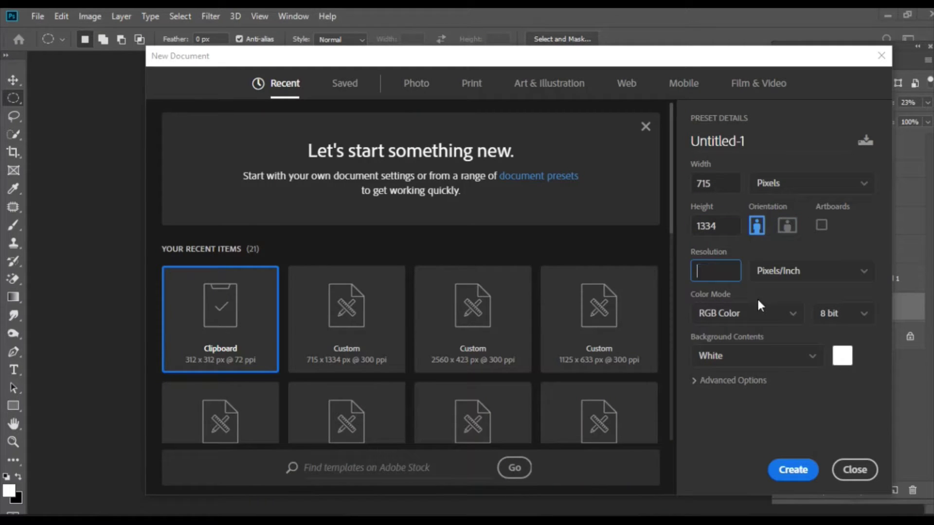
type("300")
left_click(789, 468)
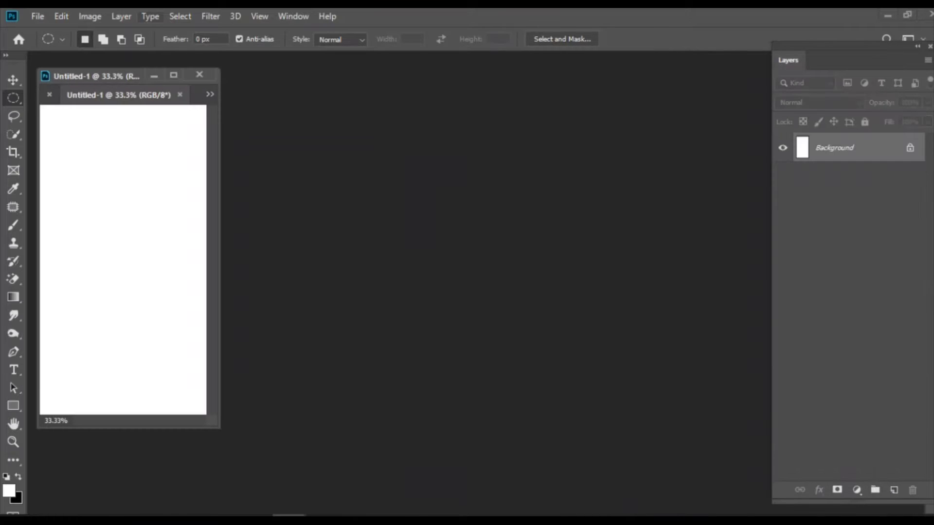
left_click_drag(121, 96, 109, 67)
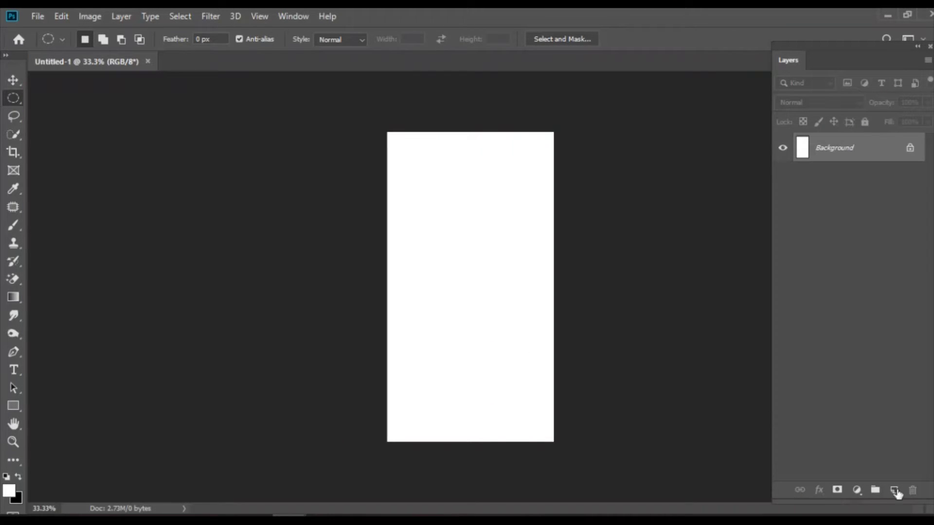
- Add a pure black Solid Color fill layer, then bring the fried chicken plate image forward
left_click(857, 490)
left_click(858, 248)
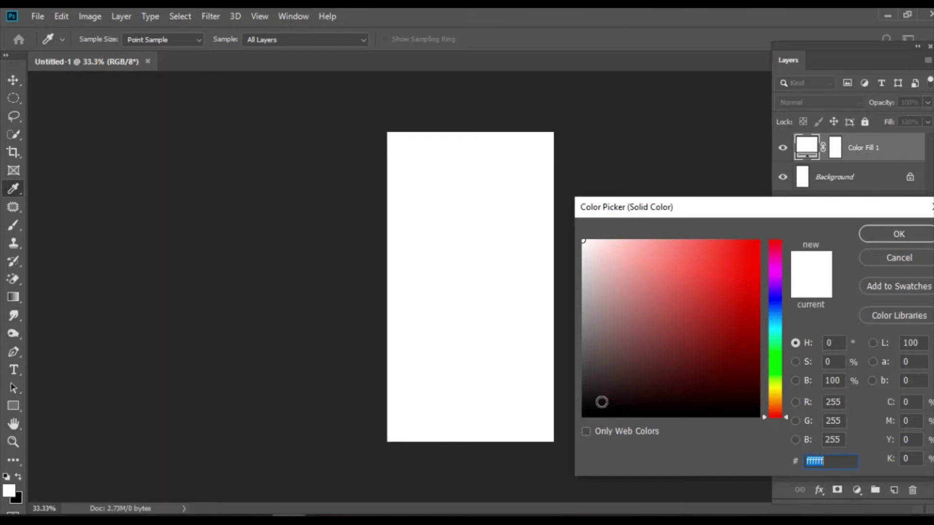
left_click(597, 407)
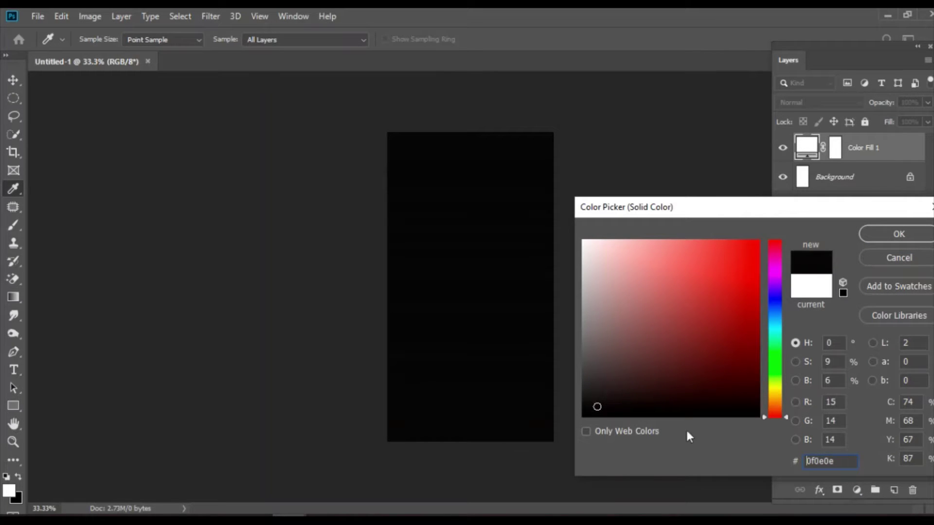
left_click(583, 416)
left_click(898, 234)
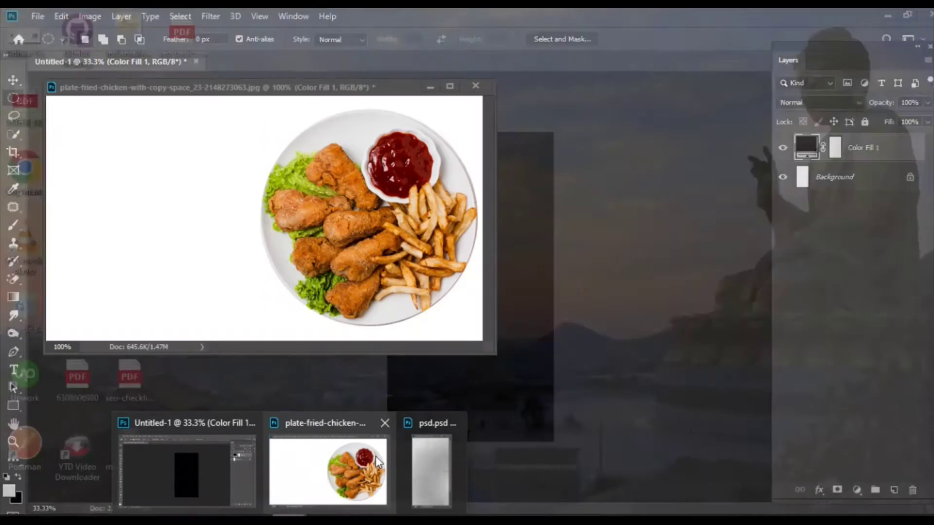
left_click(340, 467)
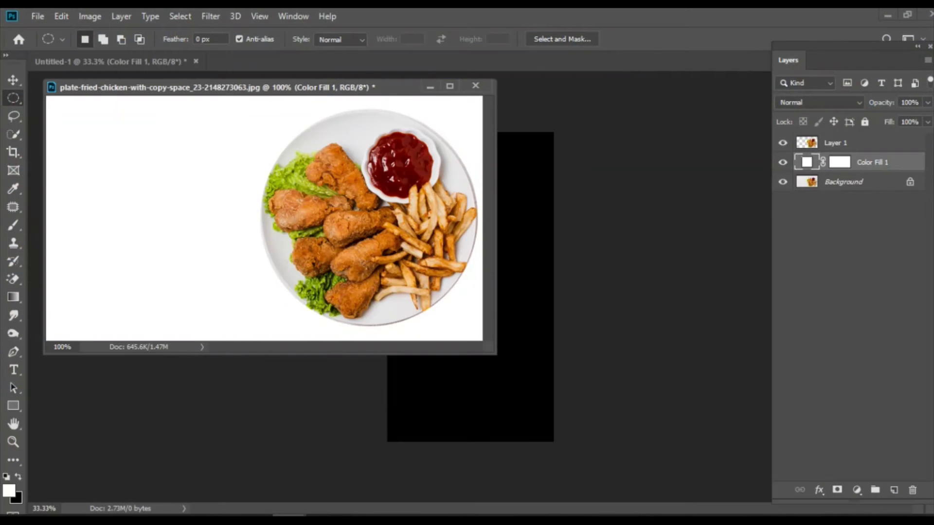
- Convert the plate's Layer 1 to a Smart Object, copy it into the poster, close the plate file unsaved
key("v")
right_click(384, 228)
left_click(396, 232)
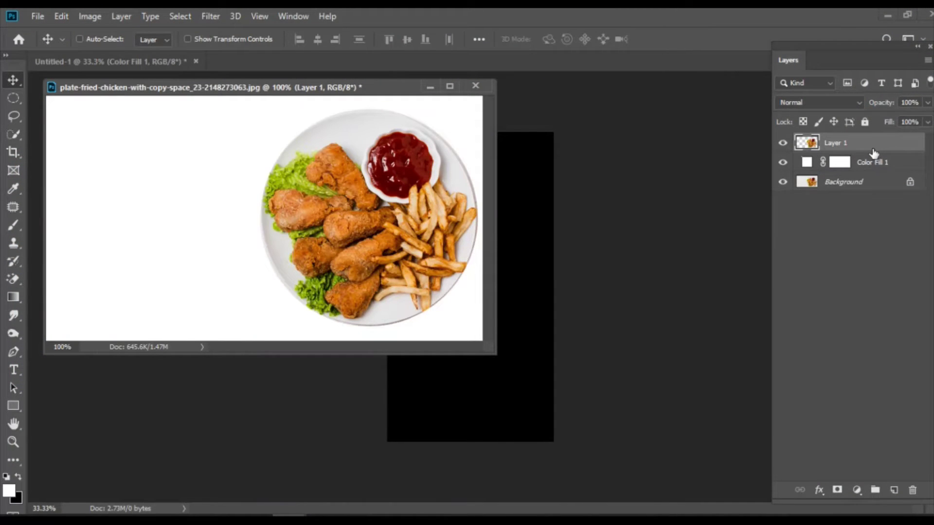
right_click(874, 153)
left_click(856, 200)
left_click_drag(874, 152, 496, 399)
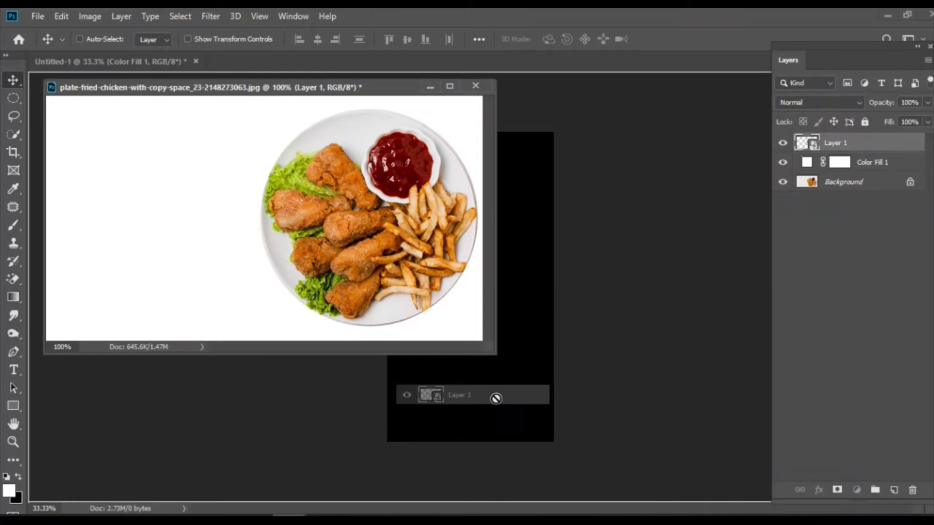
right_click(314, 206)
left_click(353, 213)
left_click_drag(388, 215, 537, 311)
left_click(475, 85)
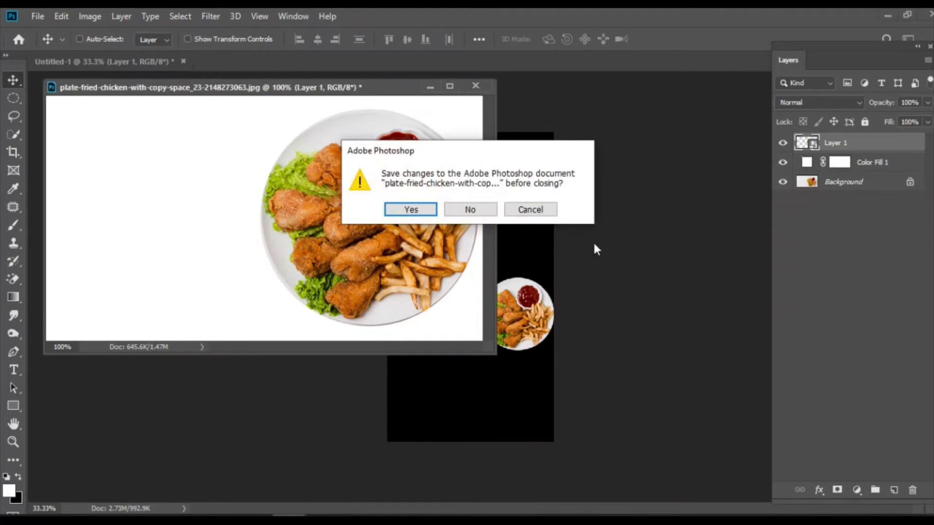
key("n")
- Centre the plate in the lower half and scale it to about 33.9%
mouse_move(535, 331)
left_mouse_down()
mouse_move(487, 340)
mouse_move(532, 385)
left_mouse_up()
key("ctrl+t")
left_click_drag(509, 316, 496, 323)
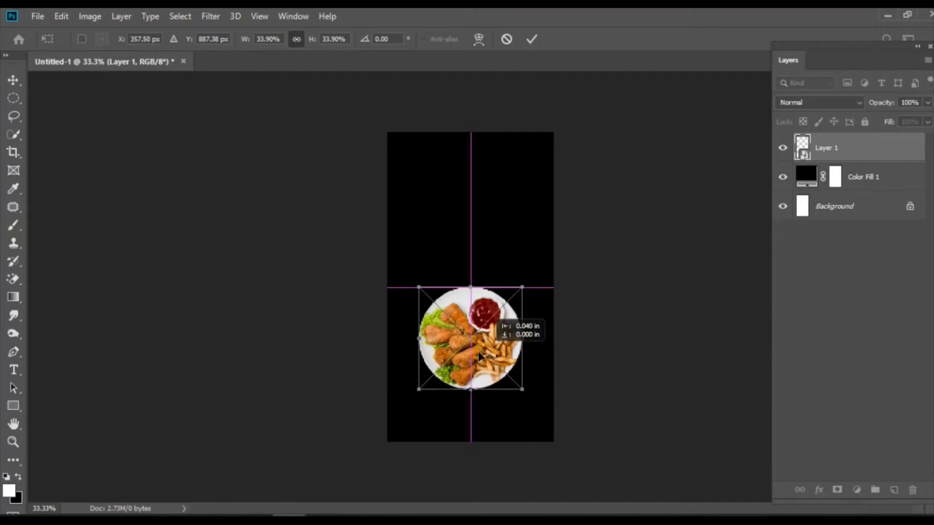
key("Return")
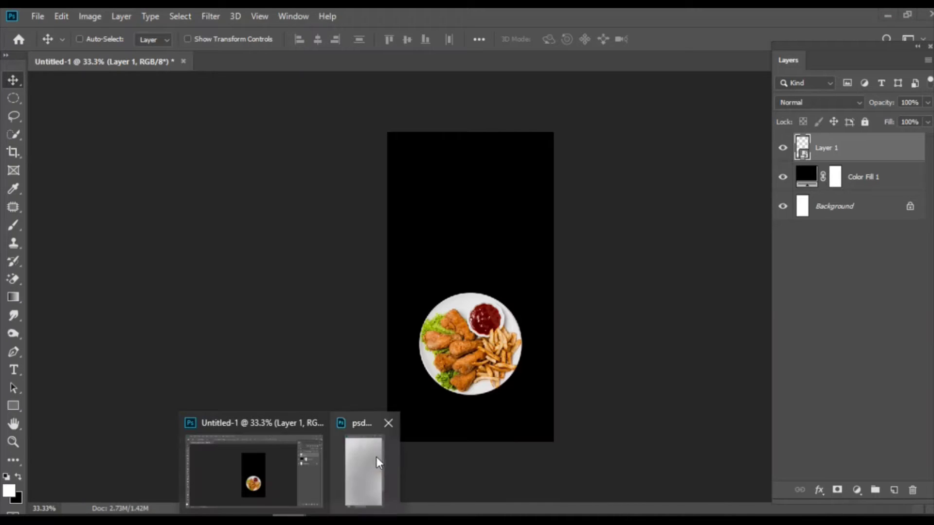
- Copy the Texture and Gradient Fill 1 layers from psd.psd into the poster, then close psd.psd
left_click(376, 457)
left_click_drag(220, 286, 329, 292)
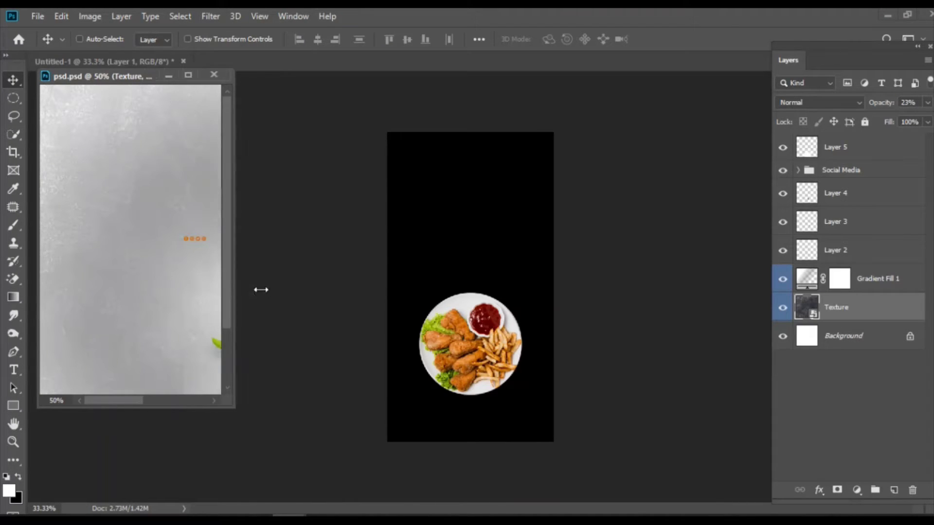
left_click(867, 283, "shift")
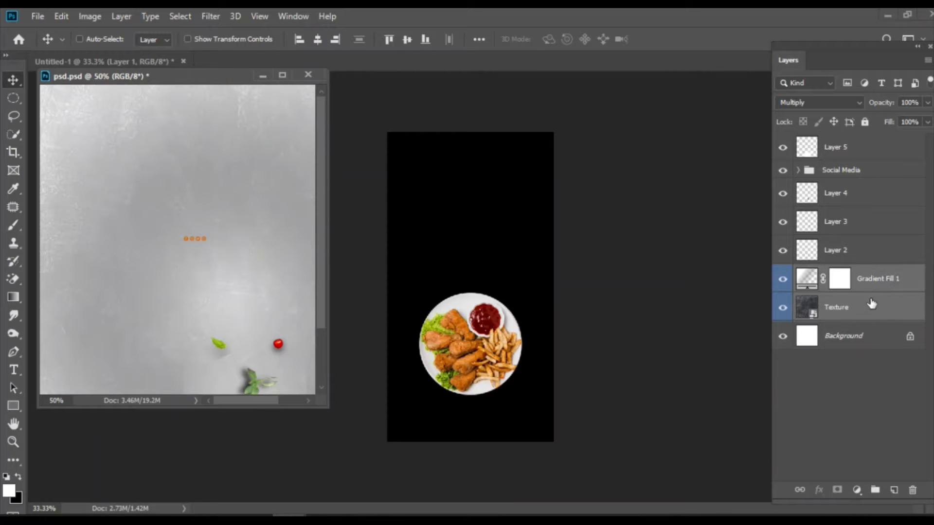
left_click_drag(870, 290, 559, 244)
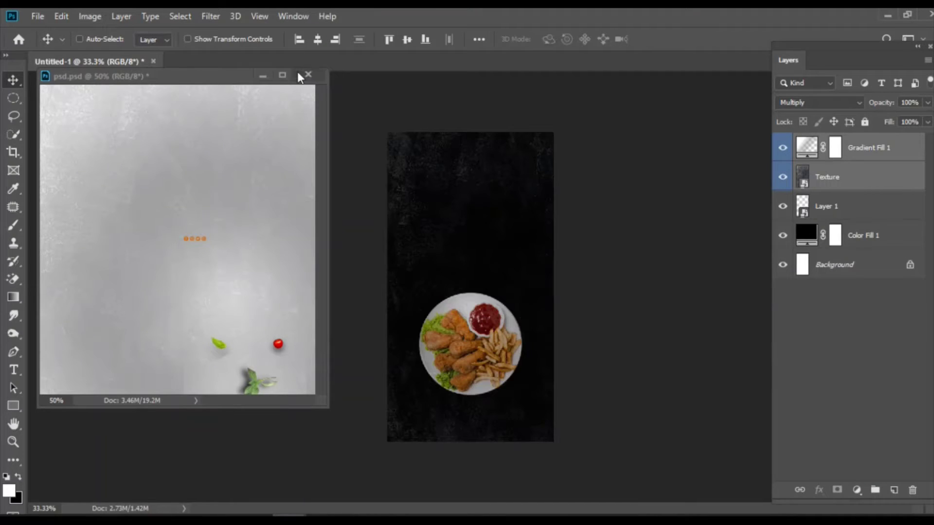
left_click(261, 75)
- Move the plate layer above the texture and enlarge it slightly
left_click_drag(870, 209, 870, 141)
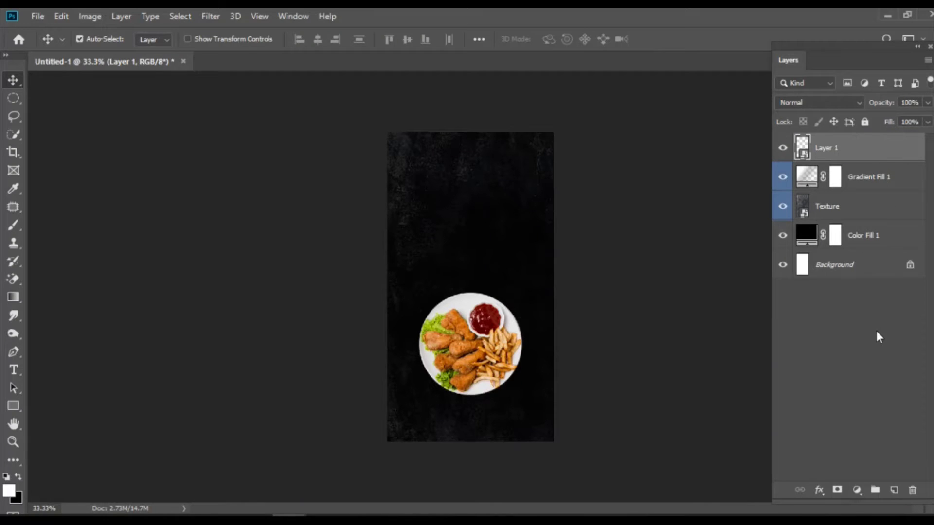
key("ctrl+t")
left_click_drag(528, 292, 532, 276)
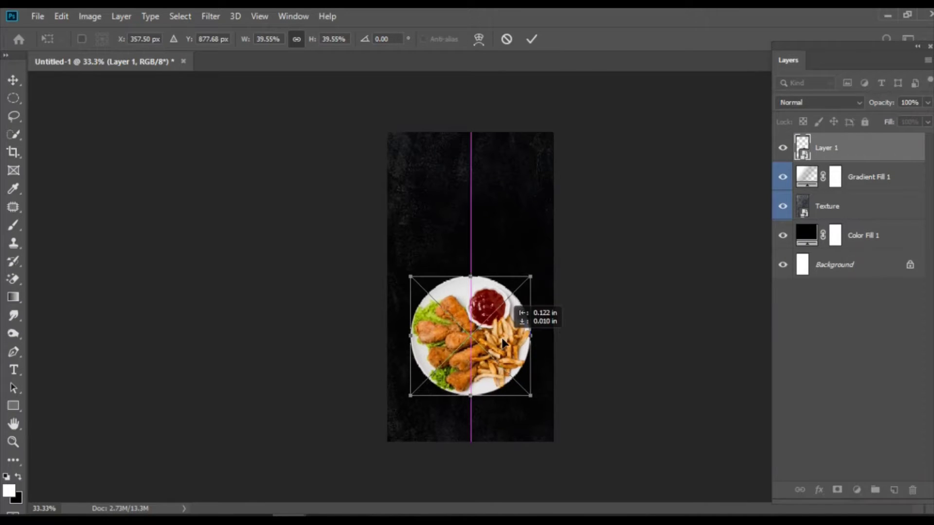
key("Return")
- Add a new layer below the plate and paint a white brush glow around it
left_click(894, 491)
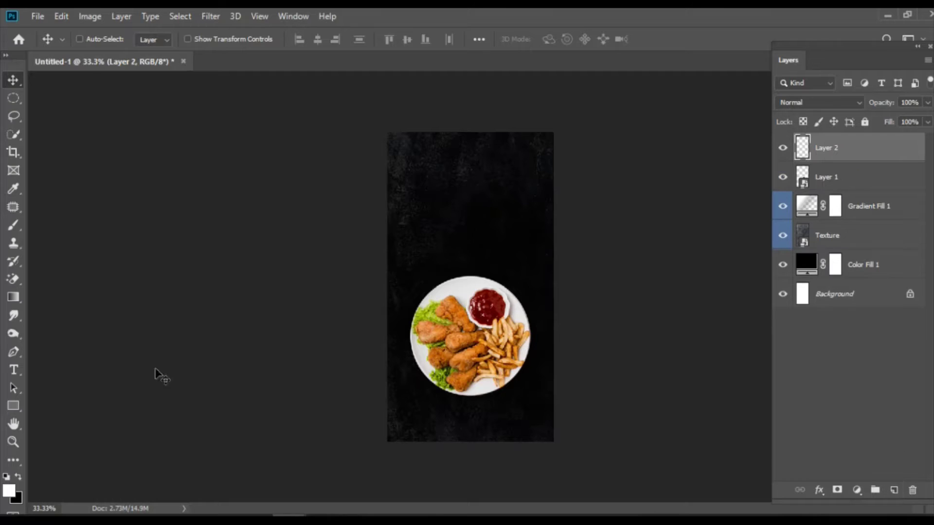
left_click(868, 175, "shift")
left_click_drag(876, 177, 869, 180)
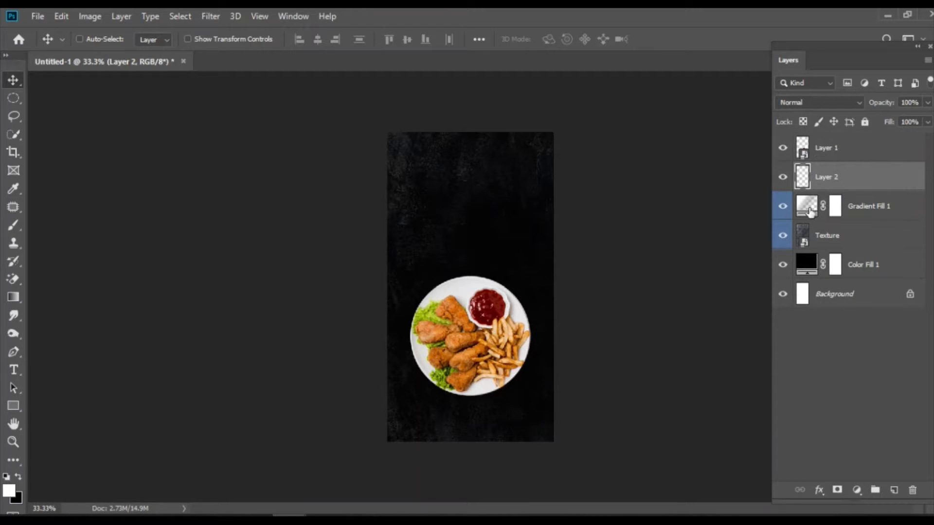
left_click(13, 225)
left_click(10, 492)
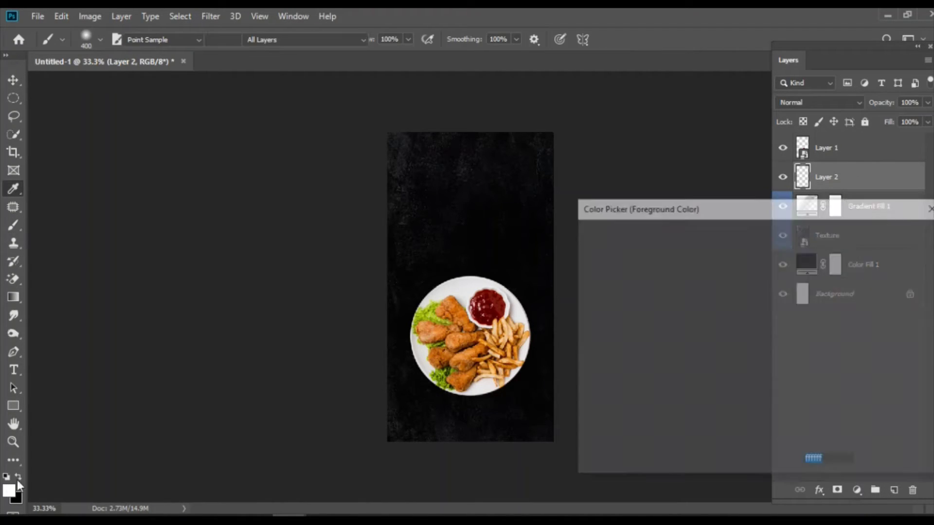
left_click(894, 234)
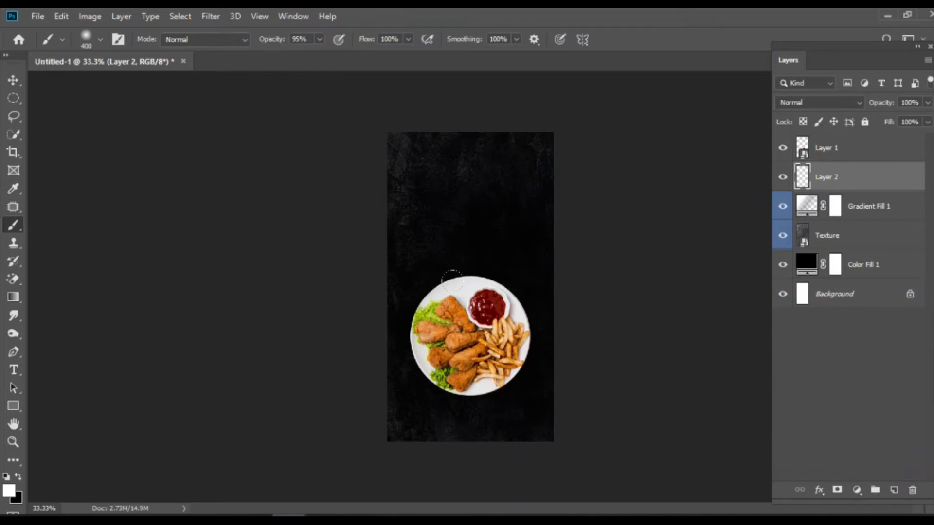
left_click(470, 336)
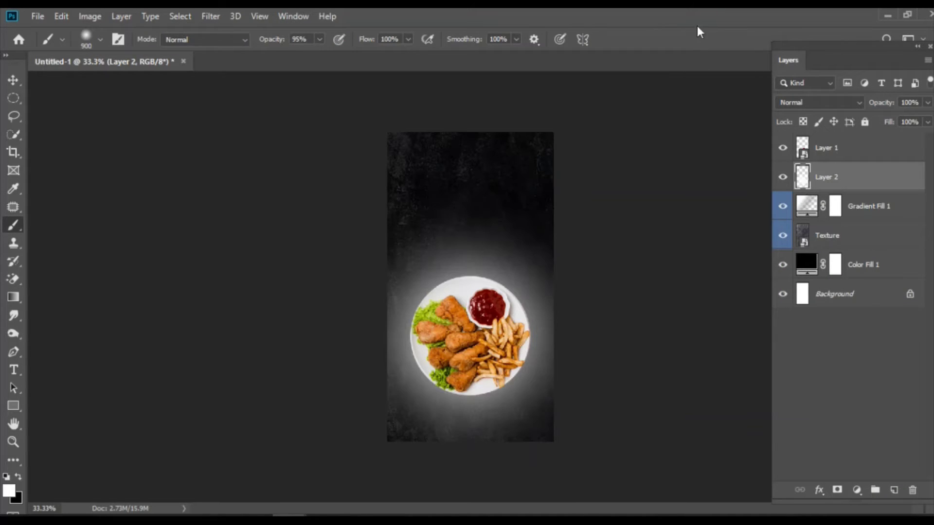
- Set the glow layer to Soft Light, then select the plate and glow for transforming
left_click(819, 102)
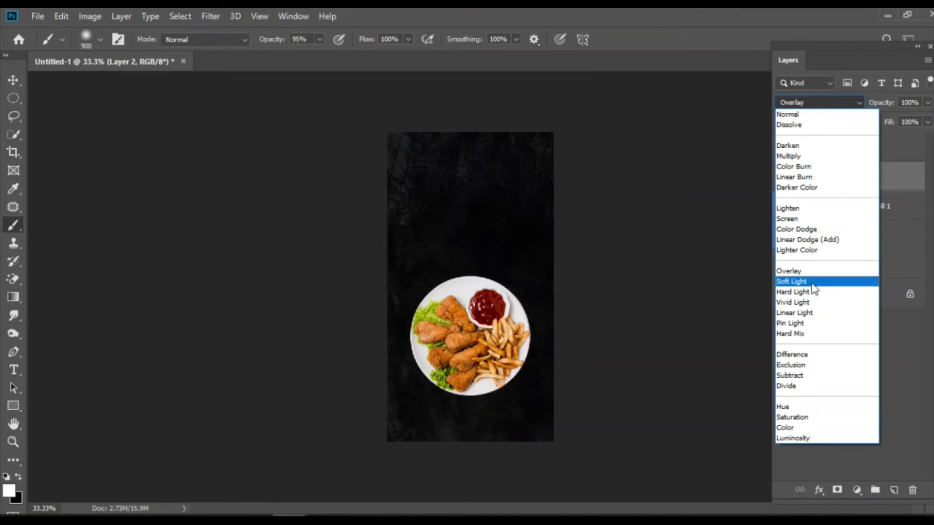
left_click(798, 281)
left_click(783, 177)
left_click(783, 176)
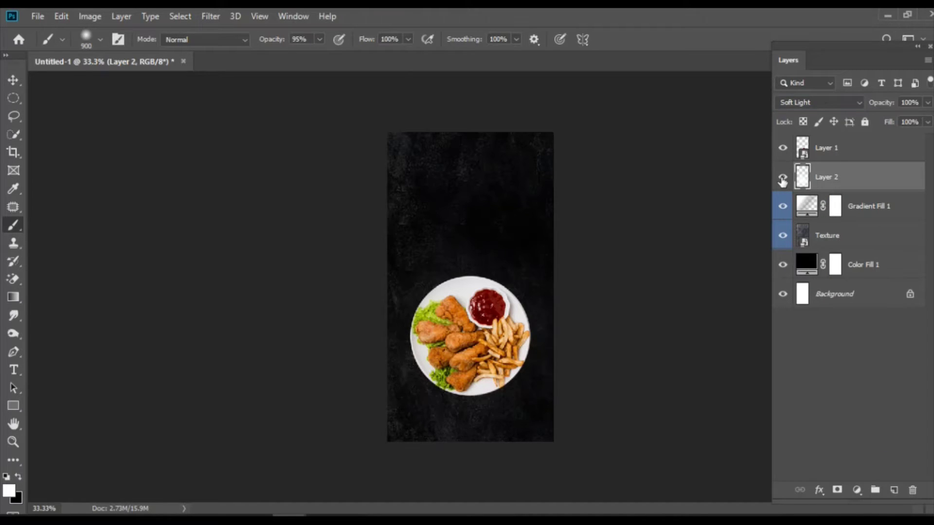
left_click(783, 177)
left_click(848, 148, "shift")
key("ctrl+t")
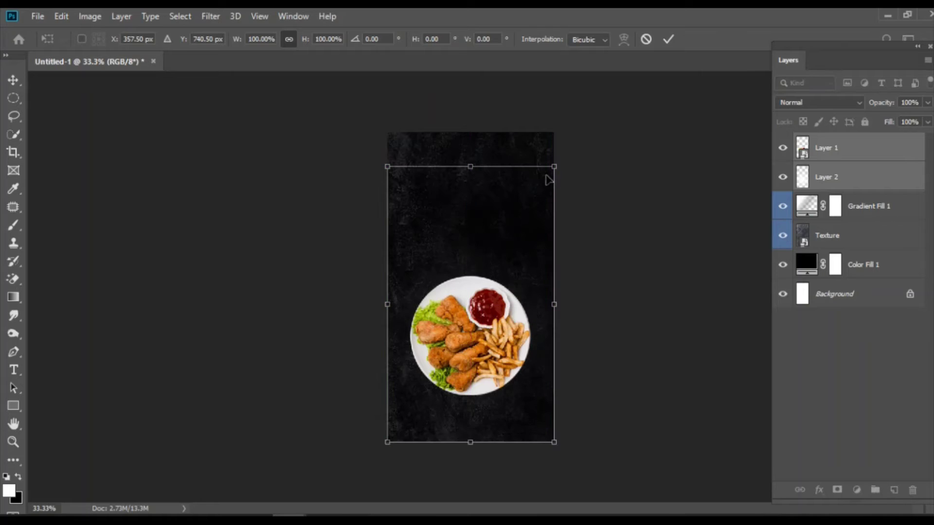
- Shrink the plate and glow slightly, keeping them centred
left_click_drag(554, 166, 550, 176)
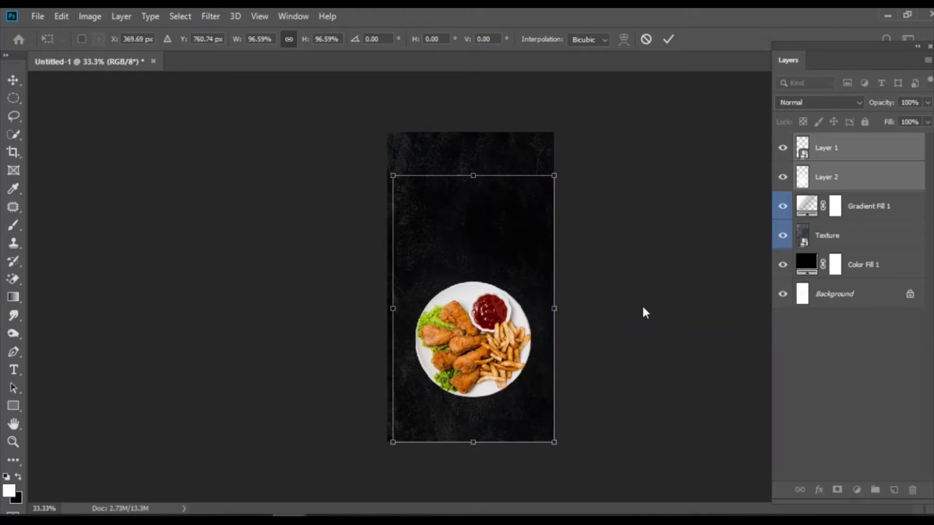
left_click_drag(496, 319, 499, 319)
key("Return")
key("b")
- Set the Gradient Fill 1 and Texture layers to 76% opacity
left_click(897, 211)
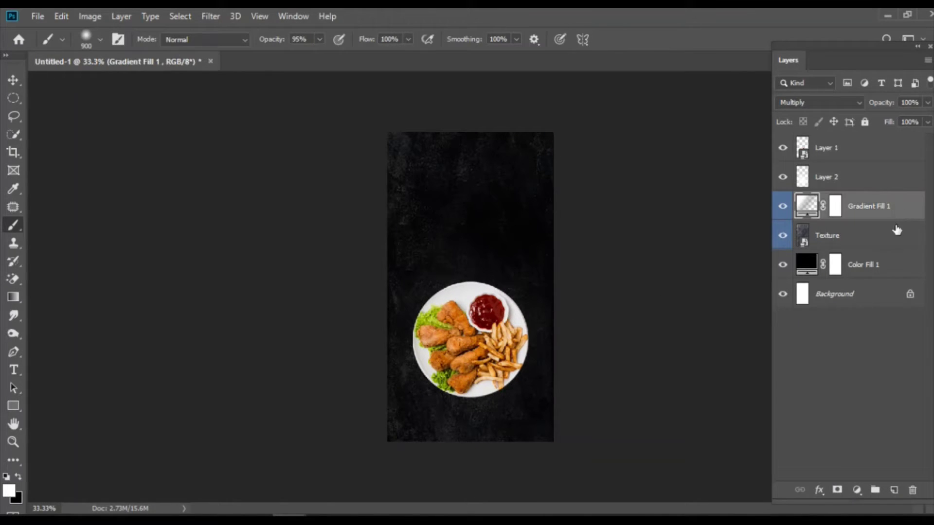
left_click(895, 229, "shift")
left_click(927, 102)
left_click_drag(926, 119, 877, 118)
- Lower the Texture layer's opacity to about 17% to darken the background
left_click(897, 214)
left_click(927, 102)
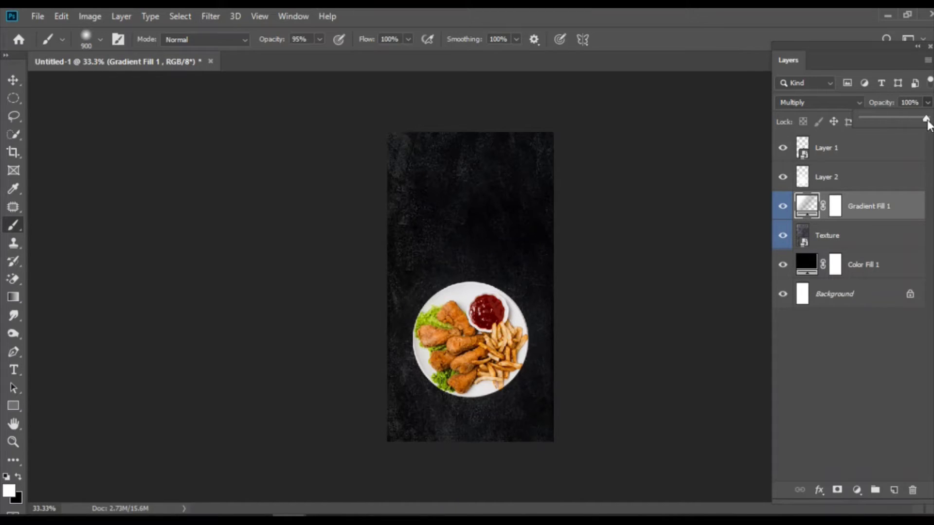
left_click(897, 239)
left_click(927, 103)
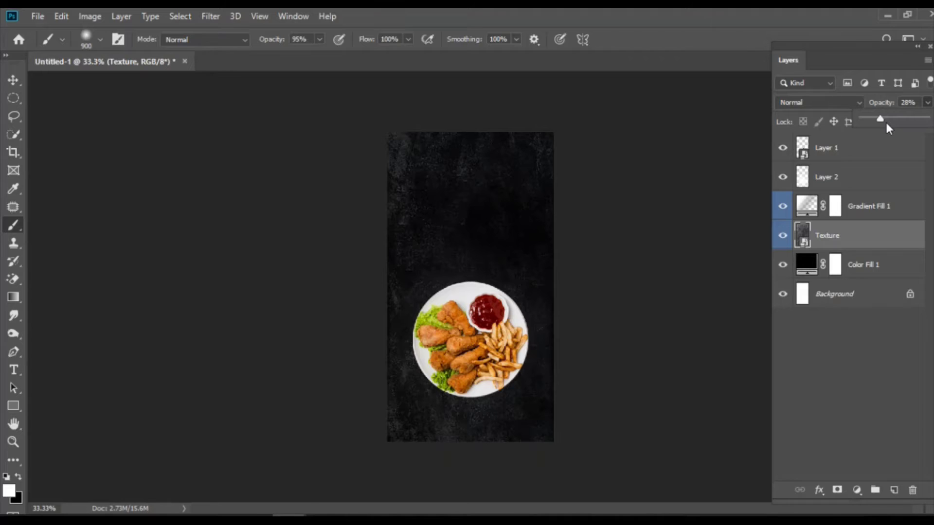
left_click_drag(885, 119, 874, 117)
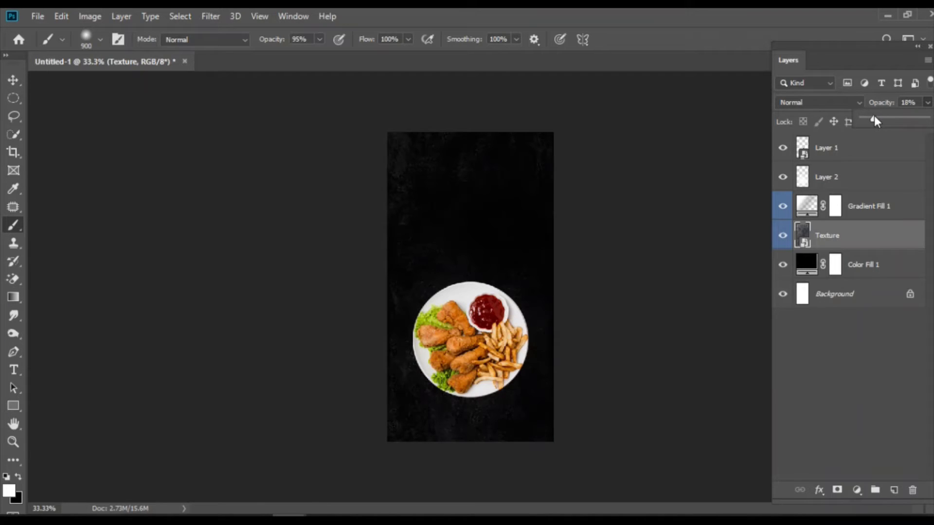
left_click(808, 159)
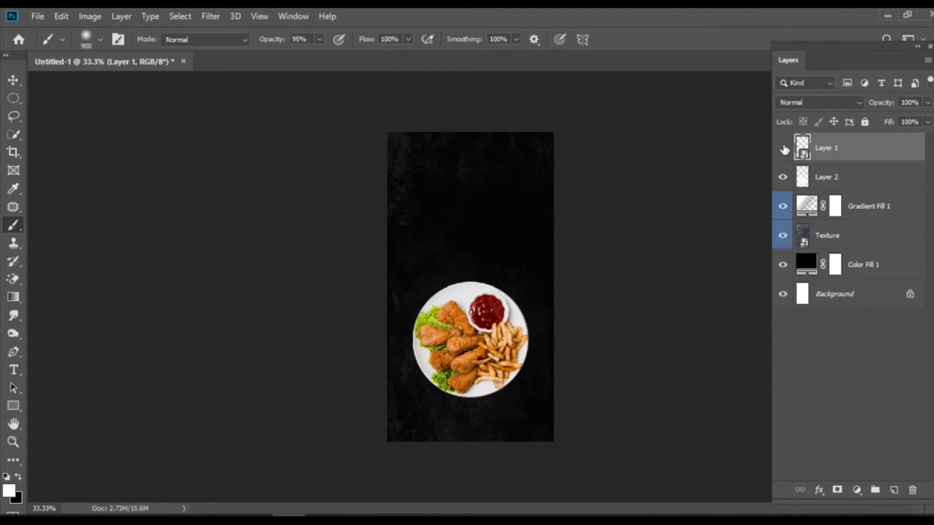
- Add a text layer above the plate in Gobold Bold, moved toward the centre
left_click(14, 370)
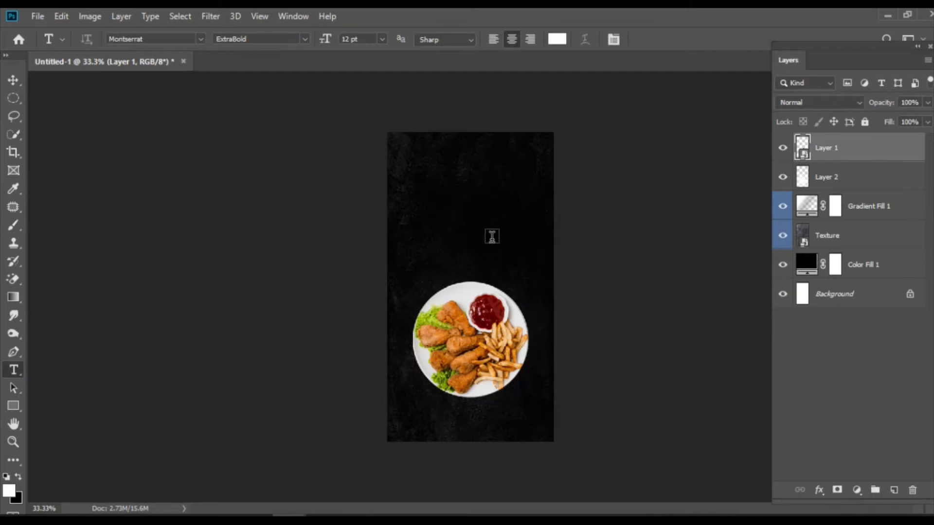
left_click(415, 213)
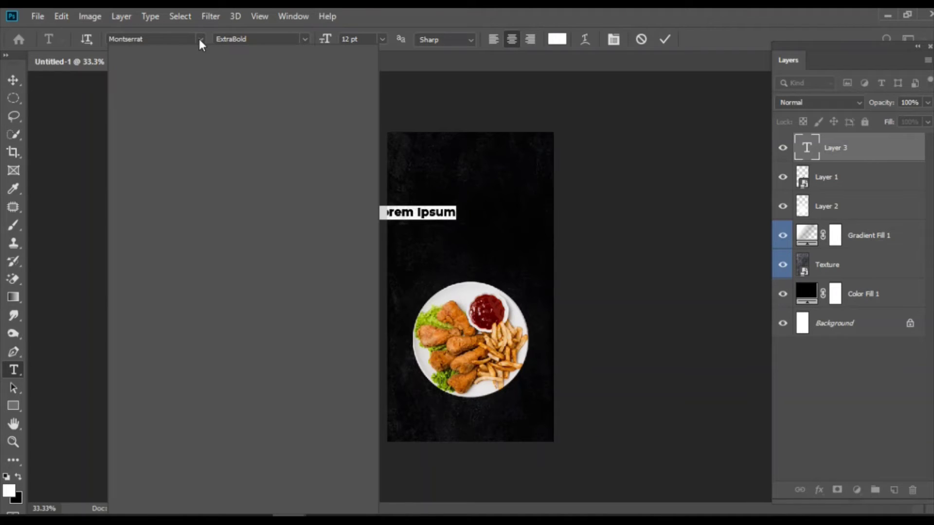
left_click(200, 40)
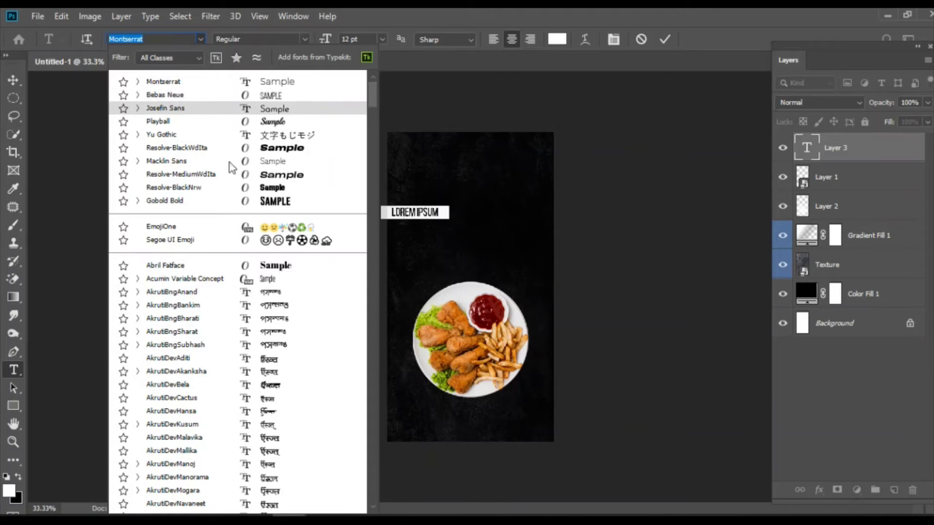
left_click(263, 204)
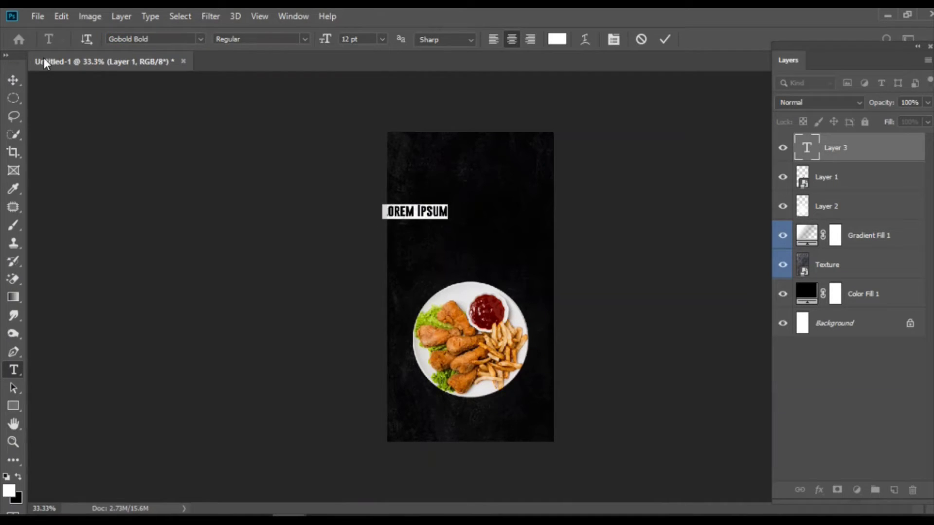
left_click(13, 80)
left_click_drag(432, 217, 474, 214)
- Change the text to FRIED DELICIOUS and centre it horizontally on the poster
left_click(13, 370)
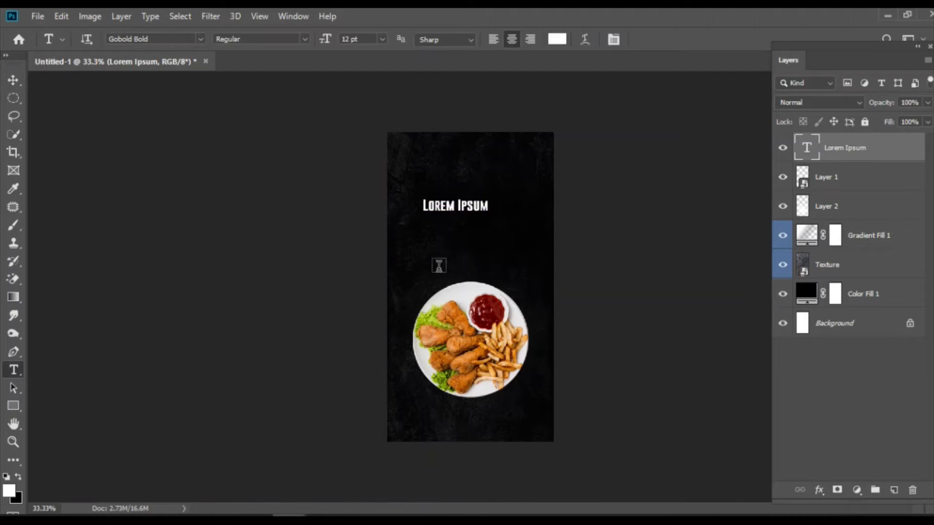
left_click(487, 205)
key("BackSpace")
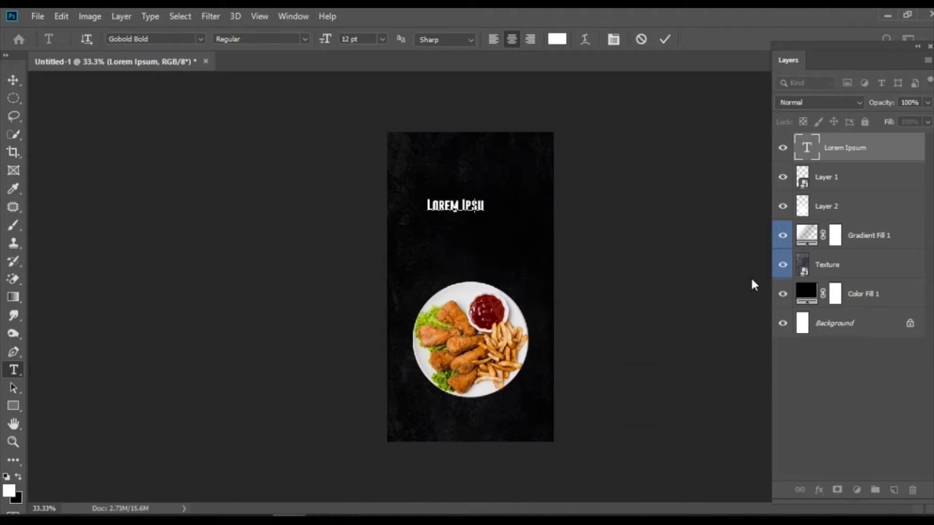
key("BackSpace")
key("BackSpace")
key("BackSpace")
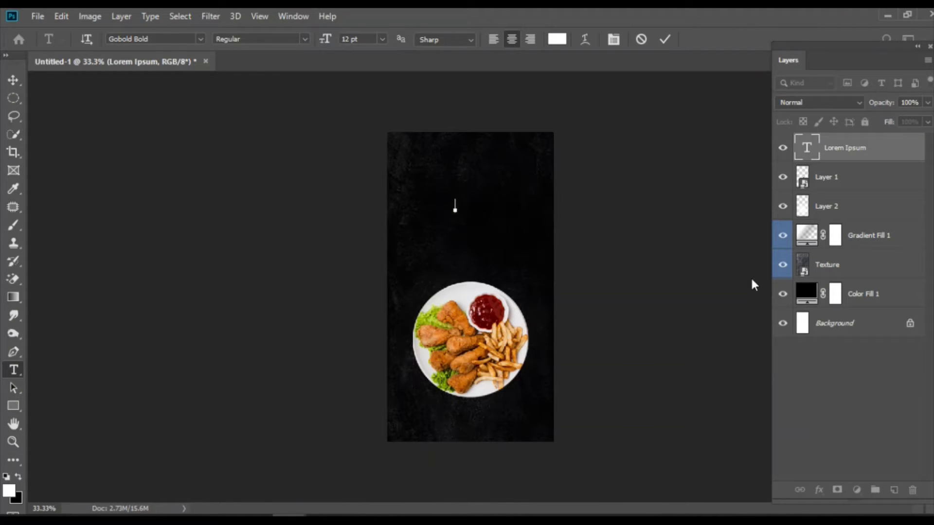
type("FRI")
type("ED ")
type("DE")
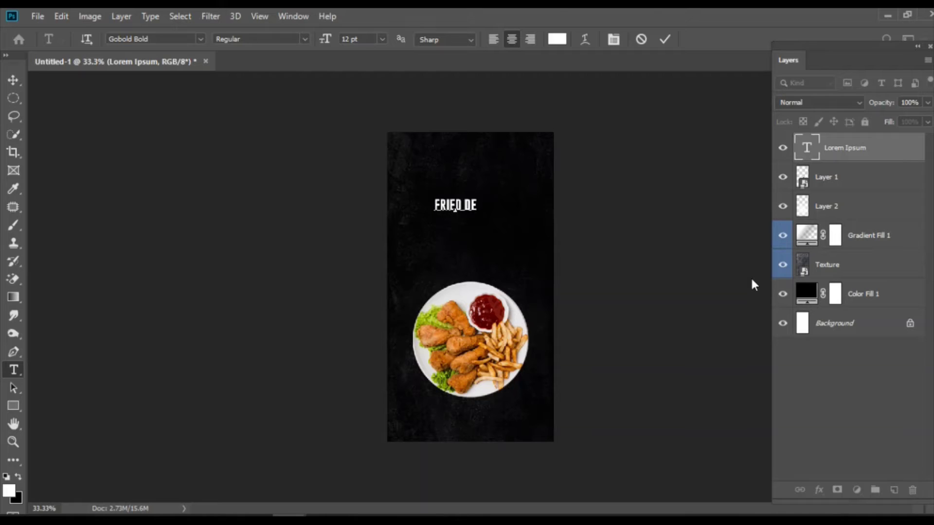
type("LI")
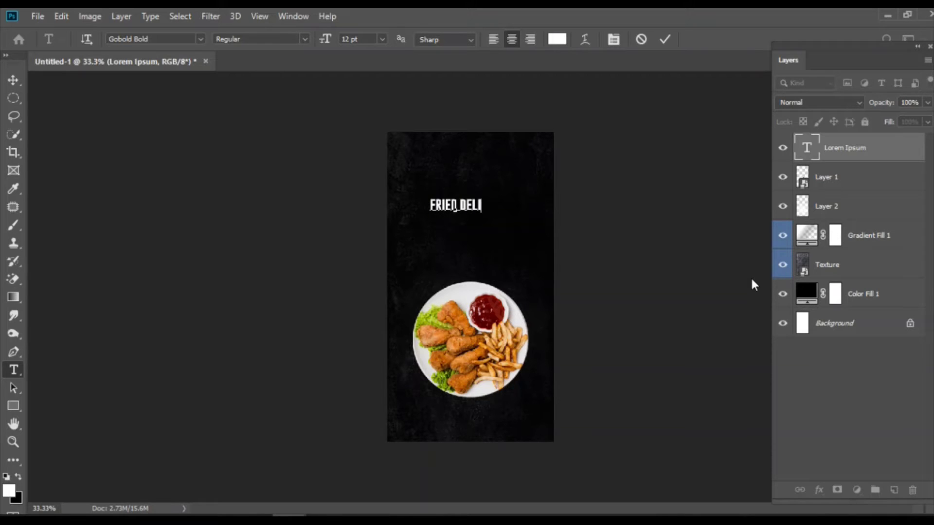
type("CI")
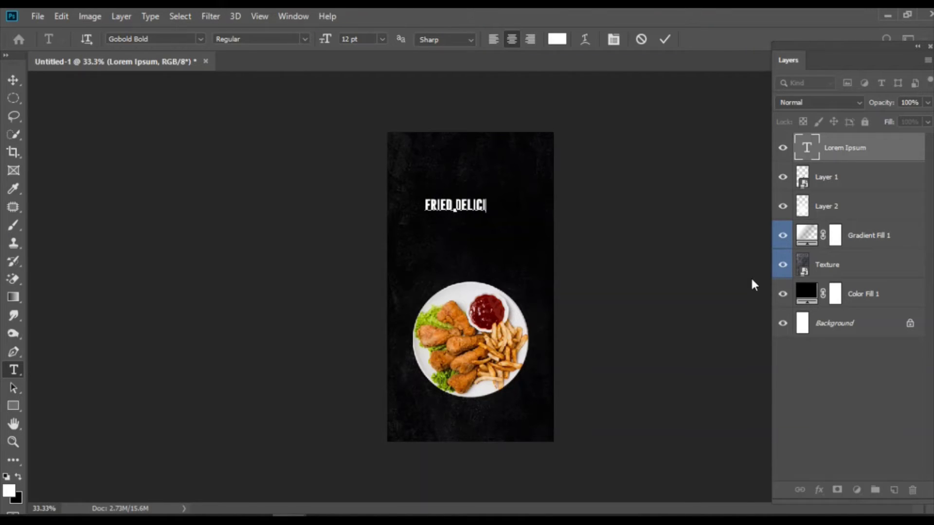
type("OUS")
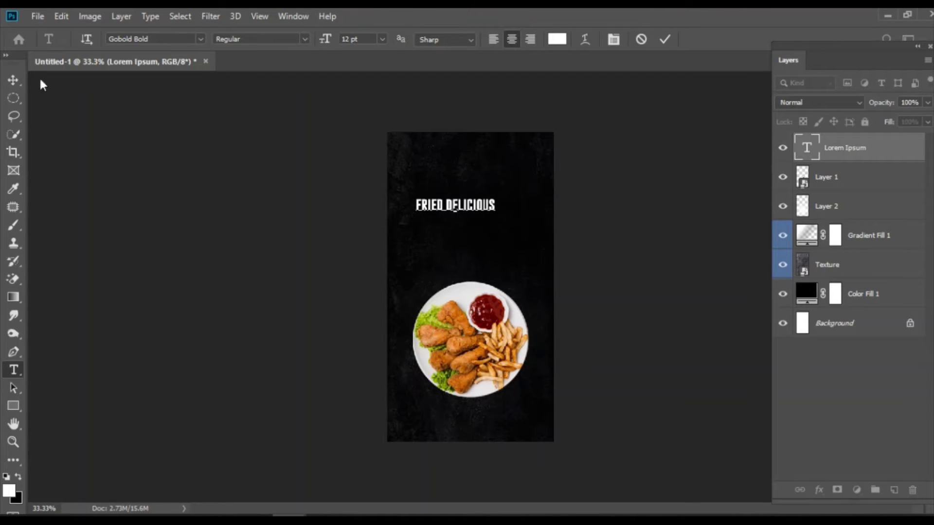
left_click(13, 80)
left_click_drag(491, 199, 506, 199)
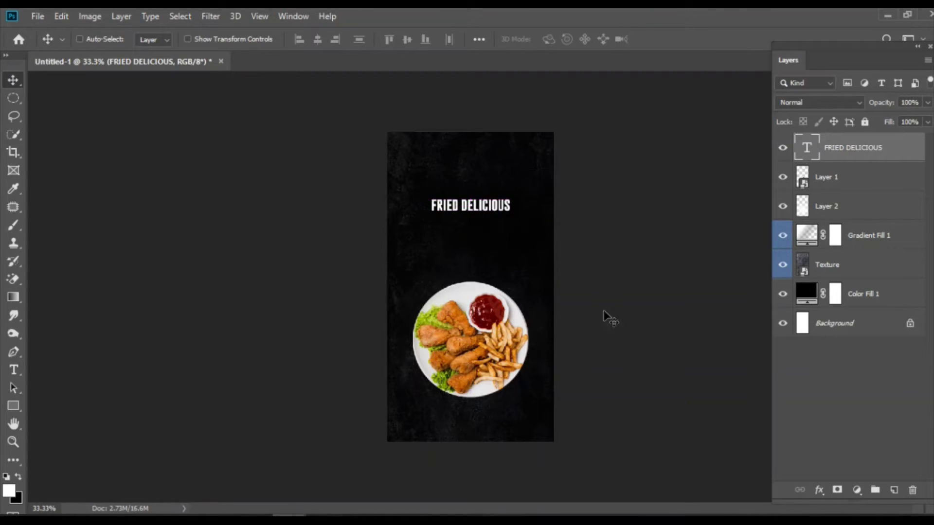
- Set FRIED DELICIOUS to 18 pt and apply an Arc warp with +48 bend
left_click(14, 370)
left_click(382, 39)
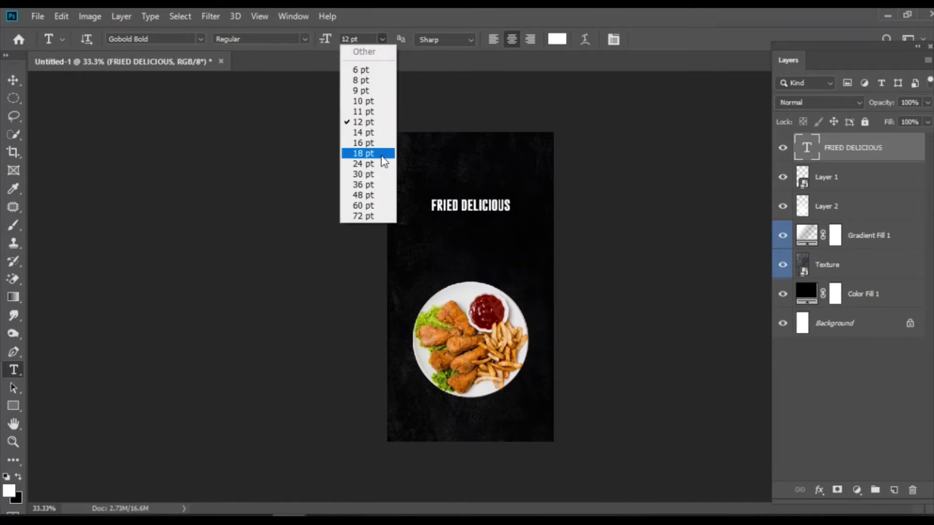
left_click(362, 154)
left_click(585, 39)
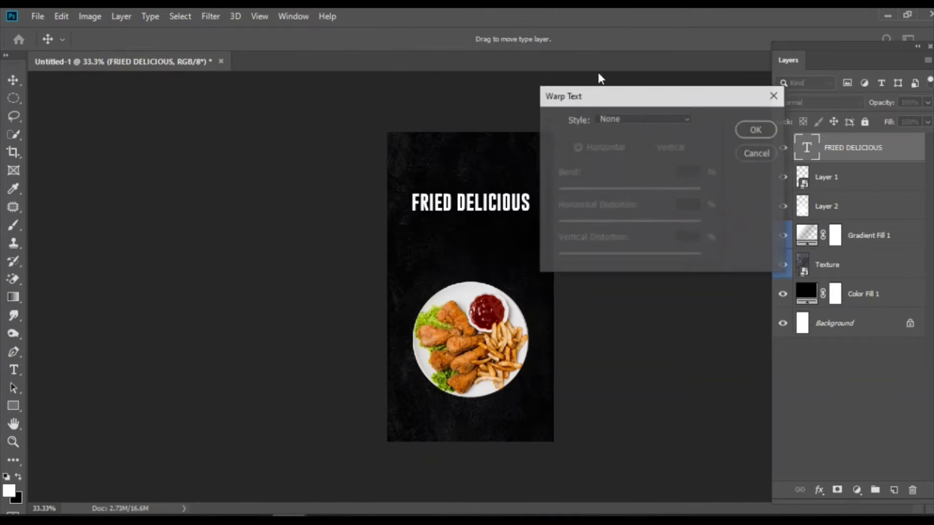
left_click(641, 119)
left_click(651, 154)
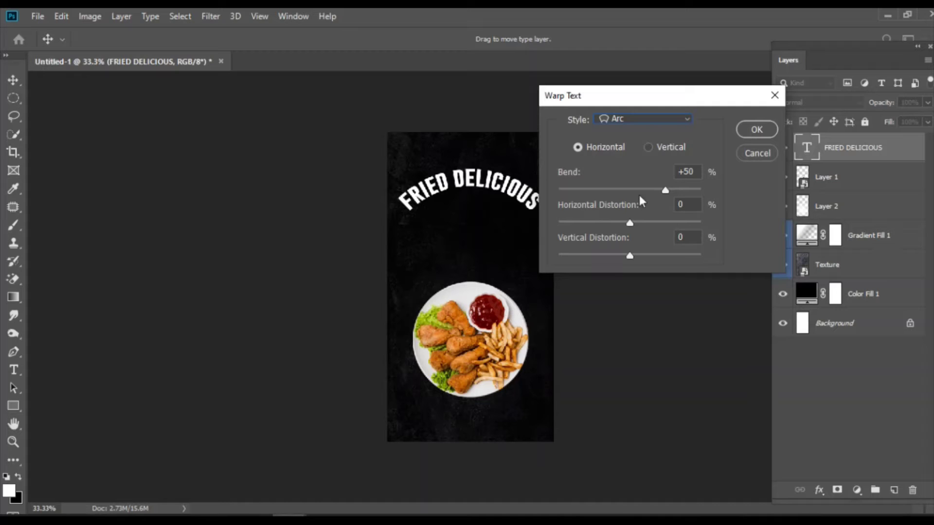
left_click_drag(651, 190, 664, 189)
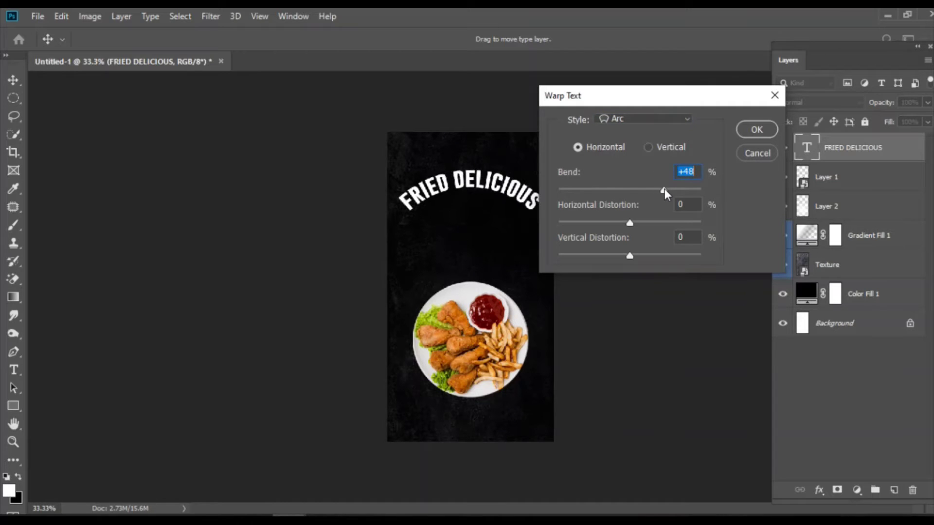
left_click(756, 130)
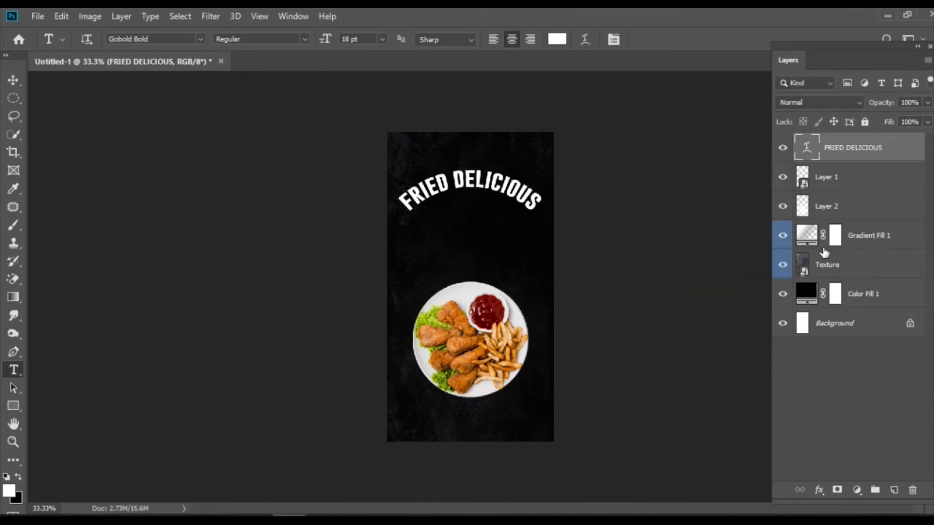
left_click(14, 80)
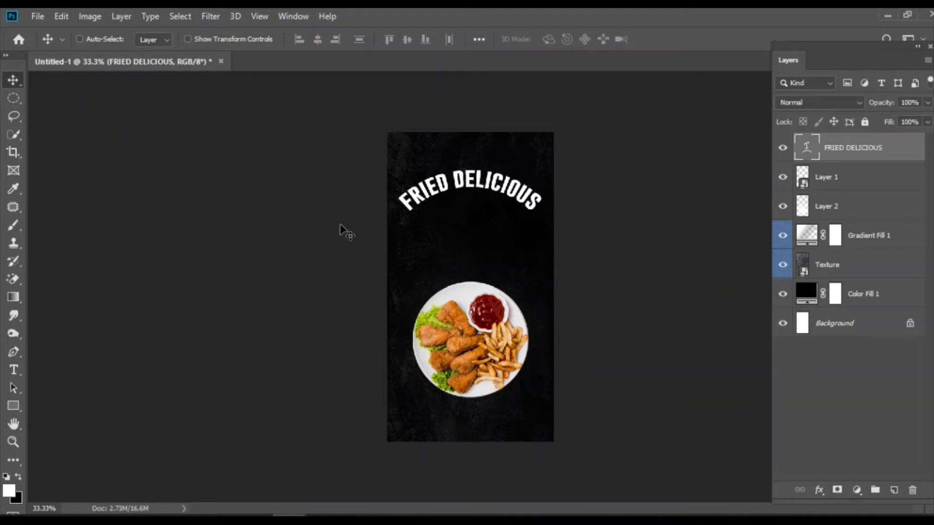
- Add a CHICKEN text line centred beneath the arched title
left_click(13, 369)
left_click(430, 230)
key("BackSpace")
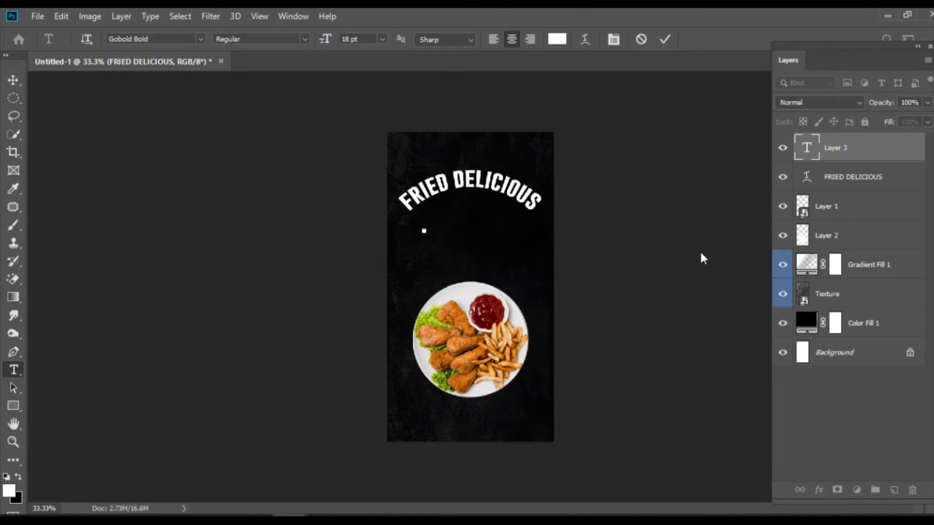
type("CH")
type("IC")
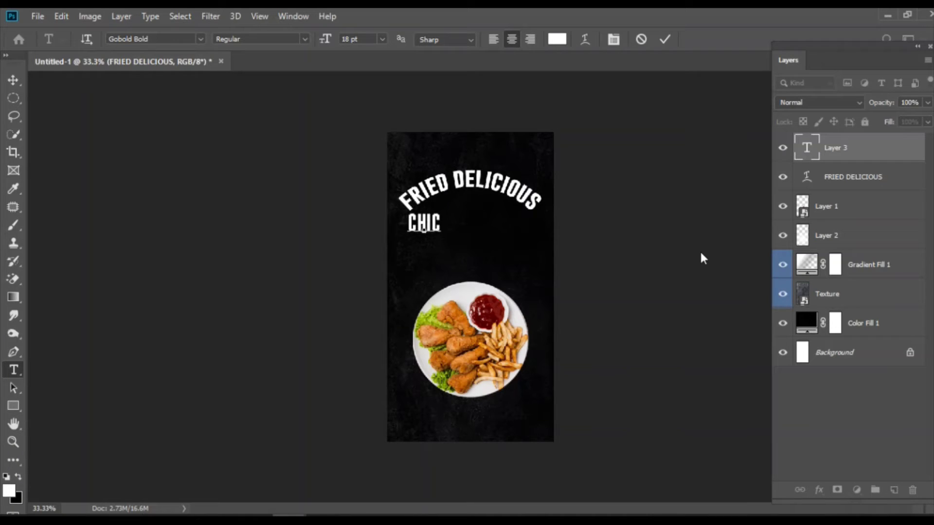
type("KEN")
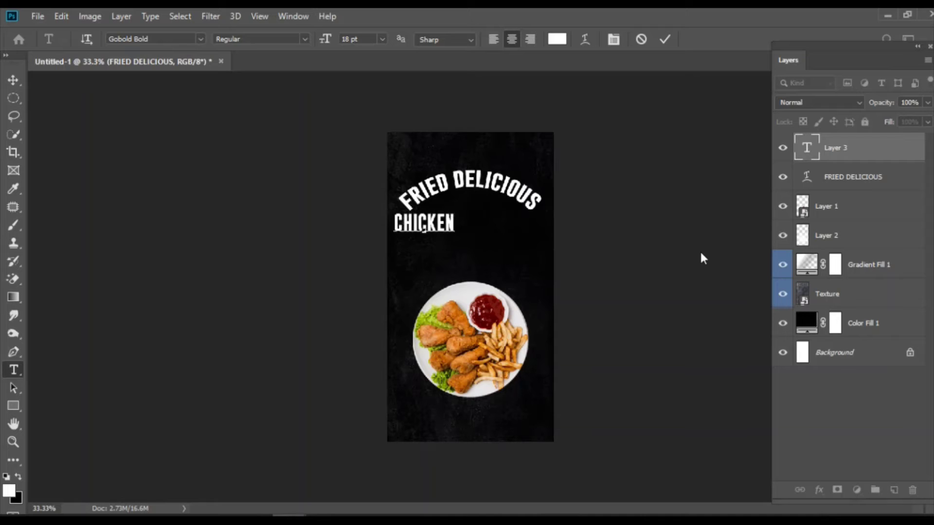
left_click(13, 80)
left_click_drag(448, 225, 487, 216)
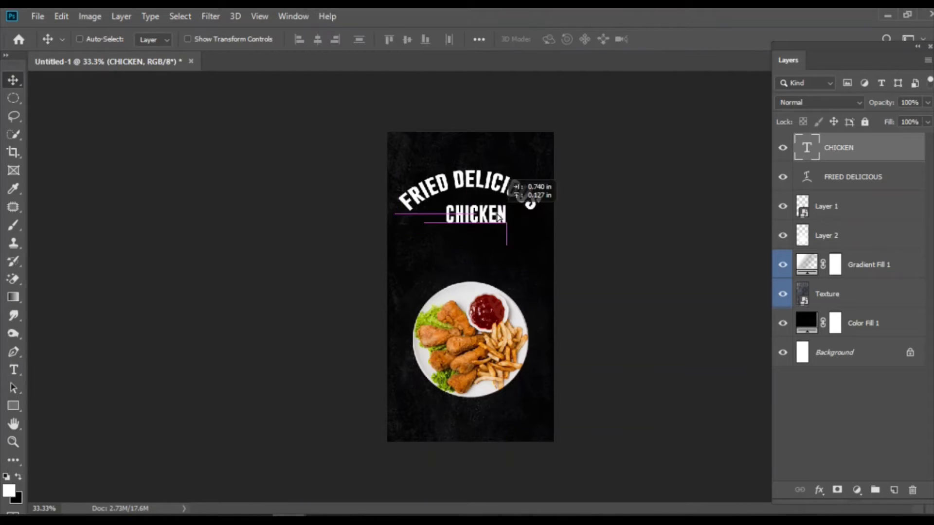
- Enlarge CHICKEN to 24 pt and shift it slightly right under the arch
left_click(13, 369)
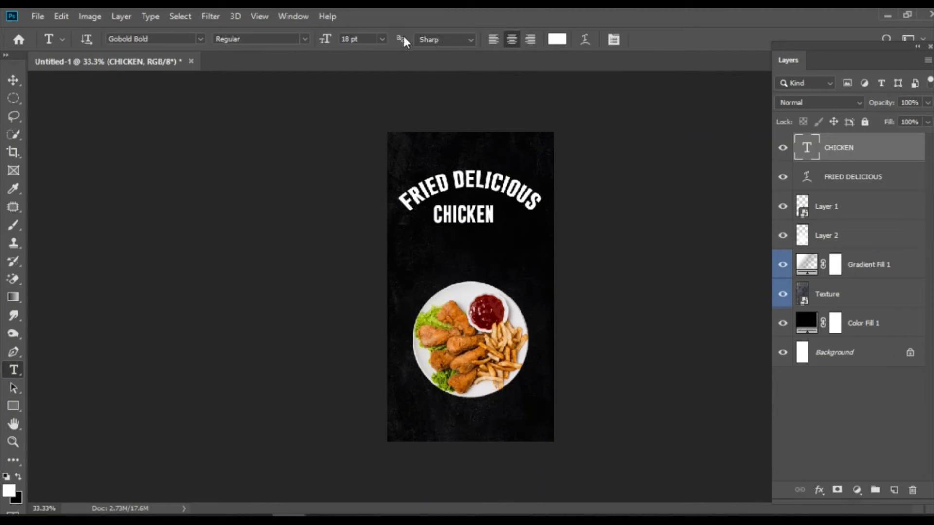
left_click(382, 39)
left_click(375, 164)
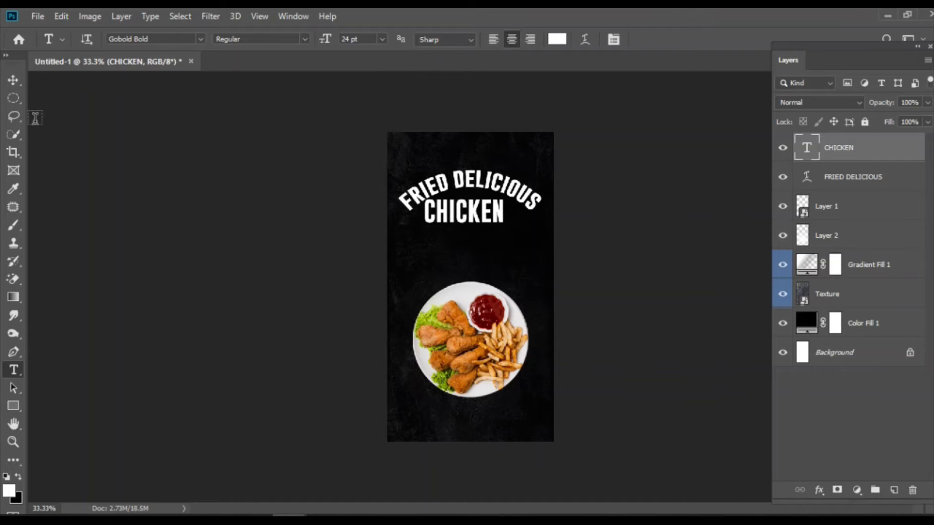
left_click(13, 79)
left_click_drag(466, 219, 474, 219)
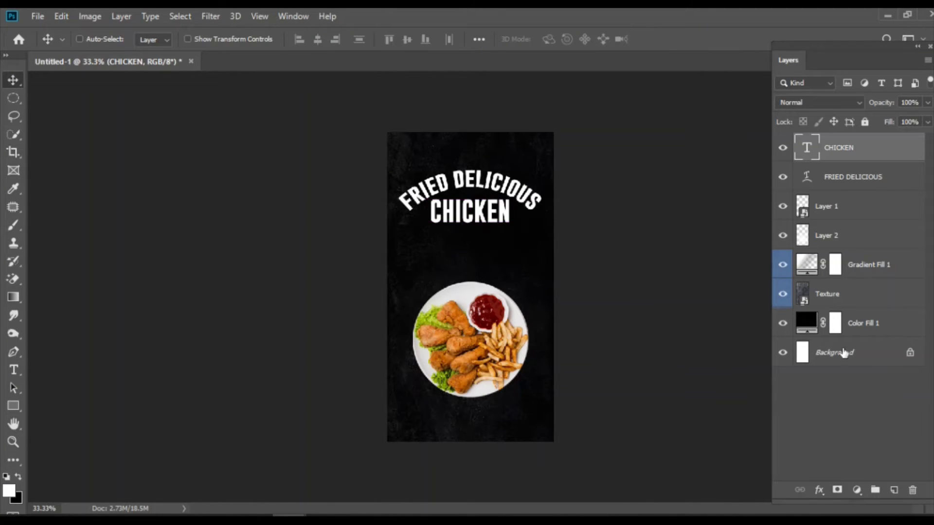
- Colour CHICKEN orange #c17f33, sampled from the fried chicken
left_click(13, 370)
left_click(557, 38)
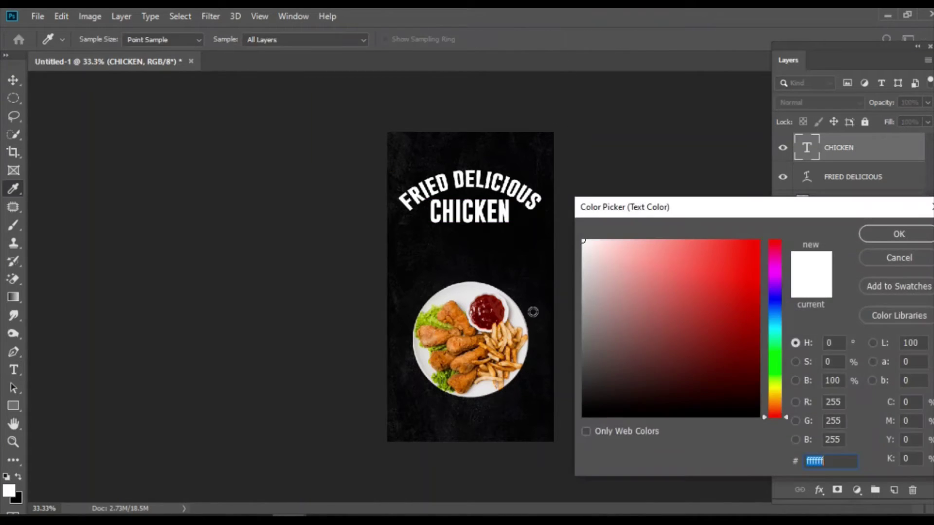
left_click(465, 343)
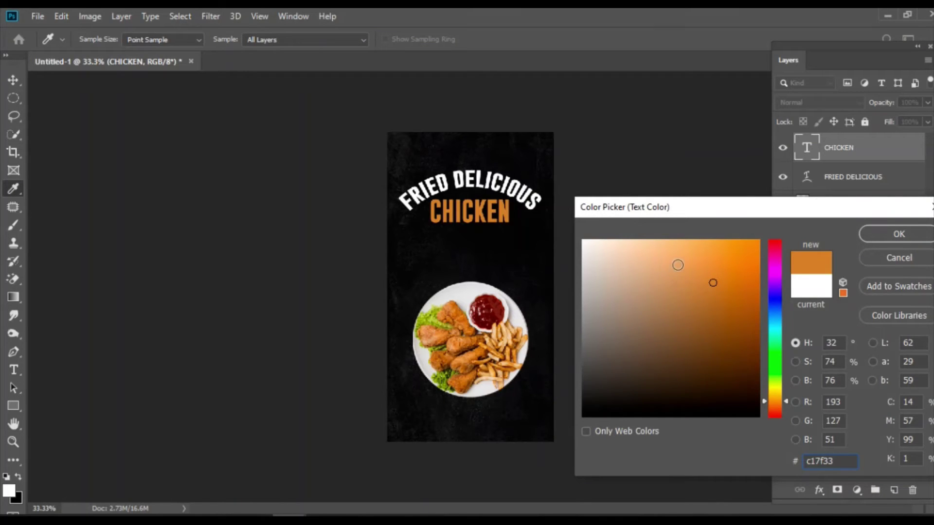
left_click(890, 236)
- Nudge the FRIED DELICIOUS and CHICKEN layers slightly upward
left_click(18, 78)
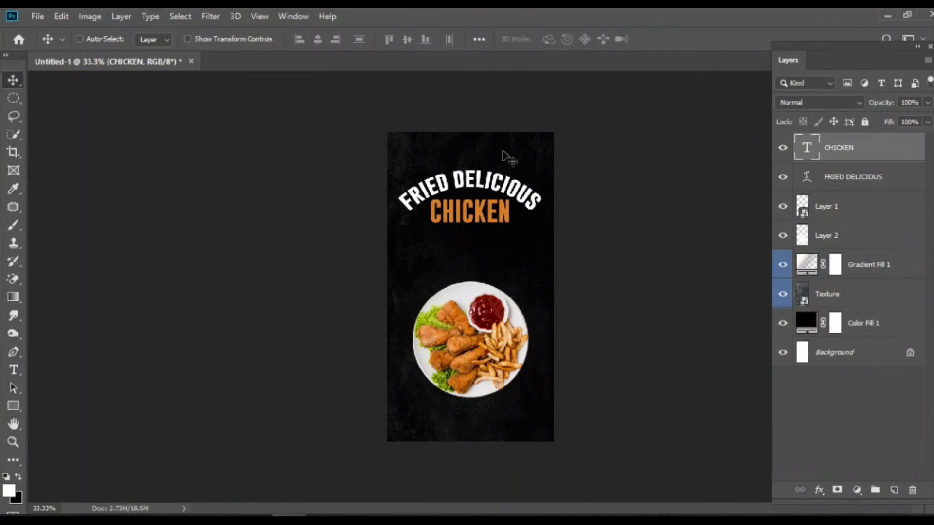
left_click(914, 187)
key("shift+Up")
key("shift+Up")
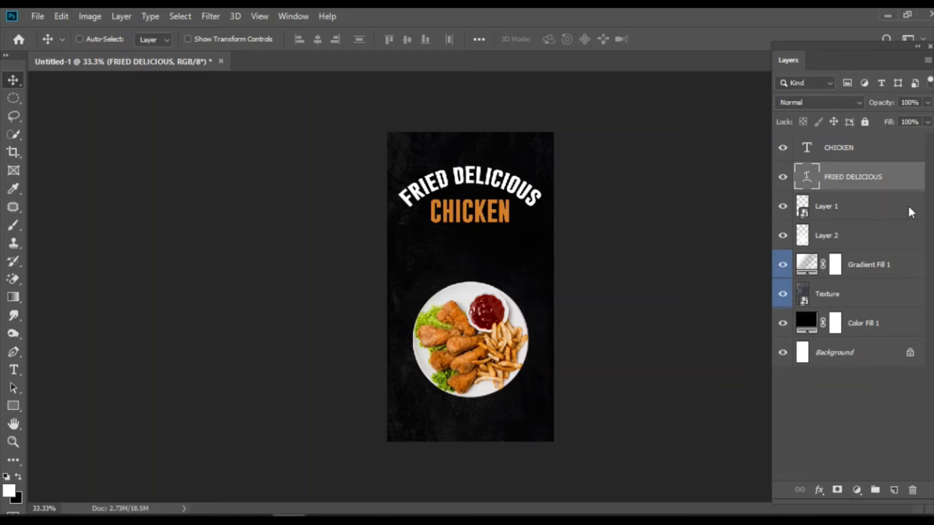
key("shift+Up")
left_click(844, 150)
key("shift+Up")
key("shift+Up")
key("shift+Up")
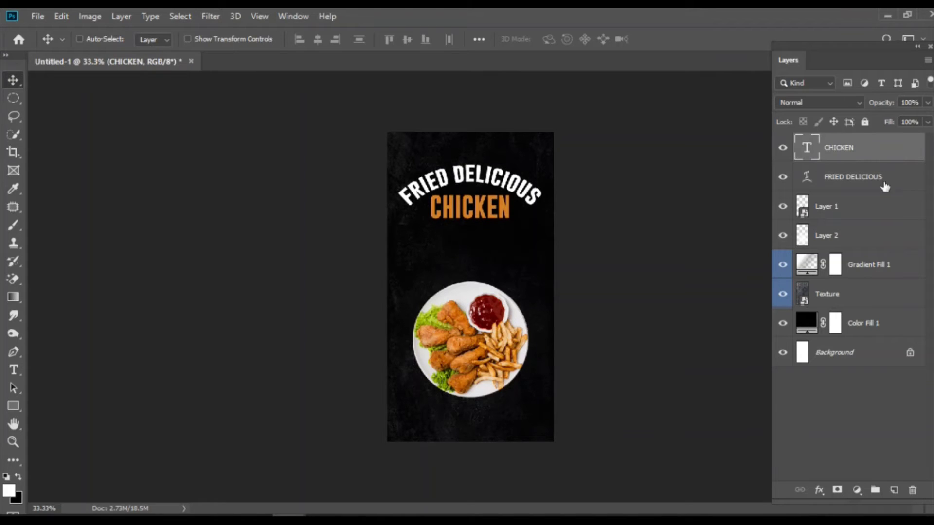
- Add ORDER NOW at 10 pt, centred beneath CHICKEN
left_click(13, 369)
left_click(443, 257)
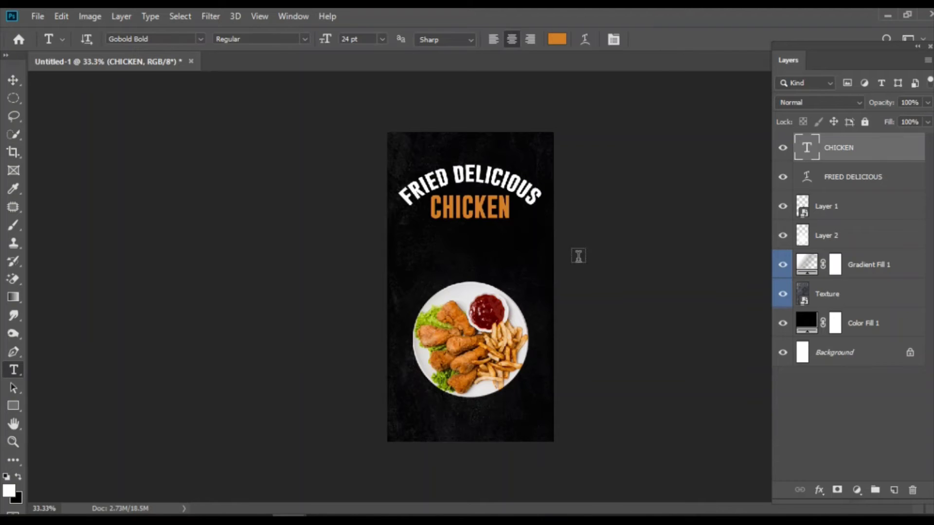
key("BackSpace")
type("O")
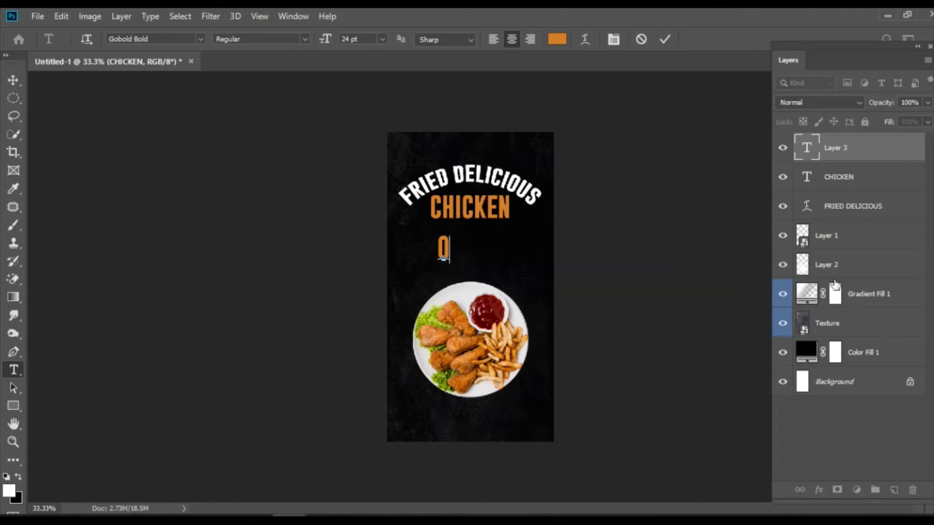
type("RDEE")
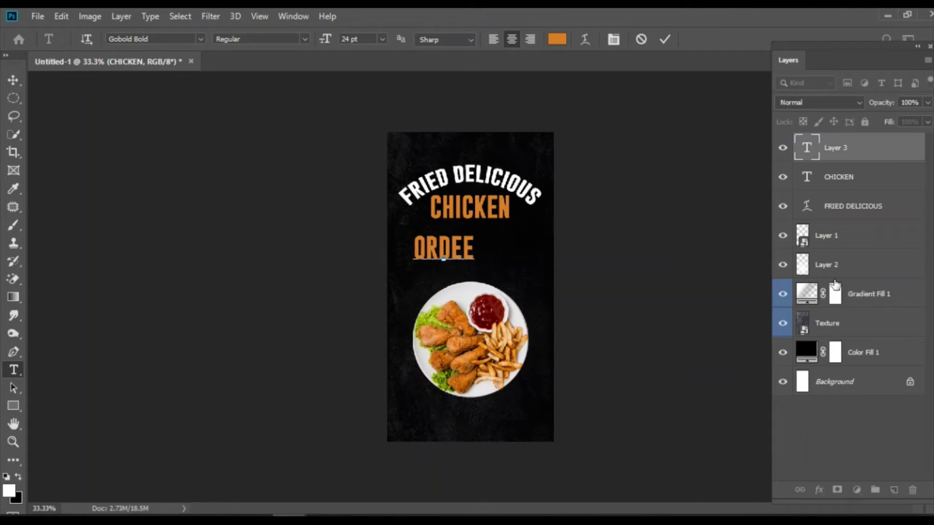
key("BackSpace")
type("R ")
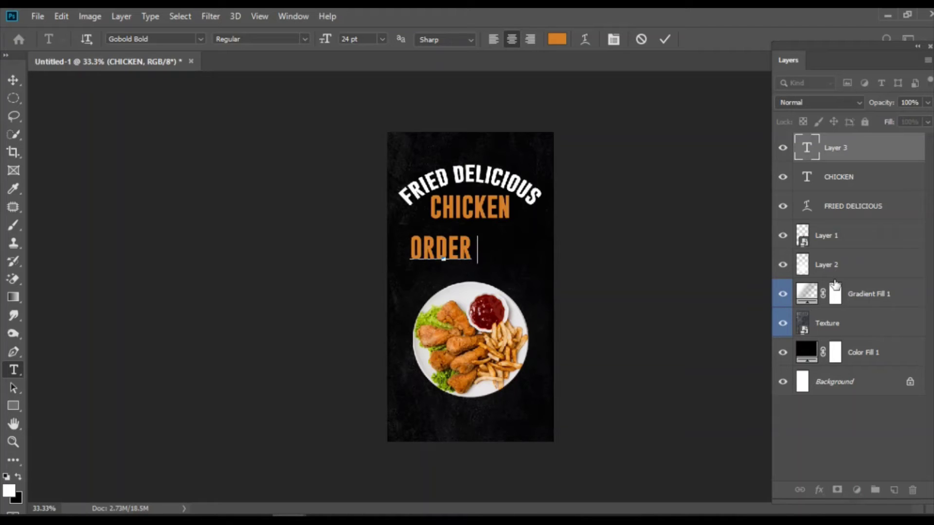
type("NOW")
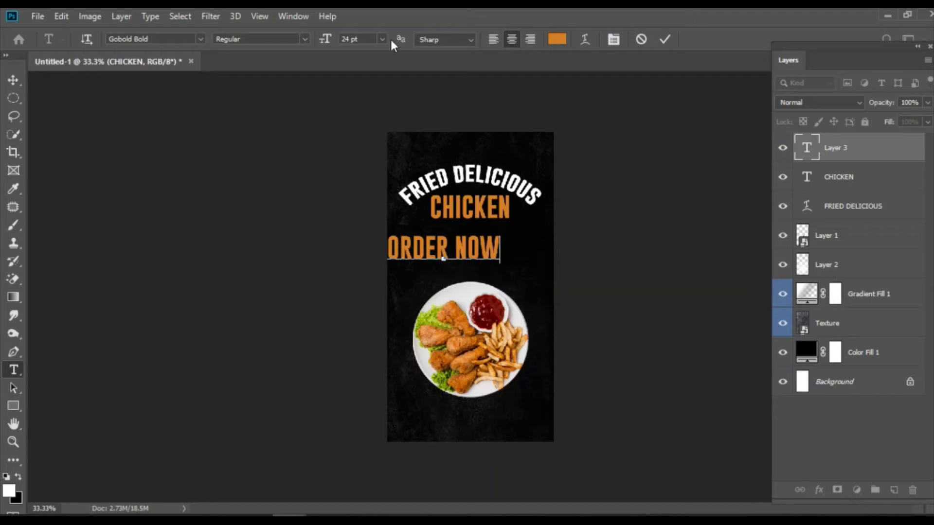
left_click(383, 39)
left_click(375, 107)
left_click(14, 80)
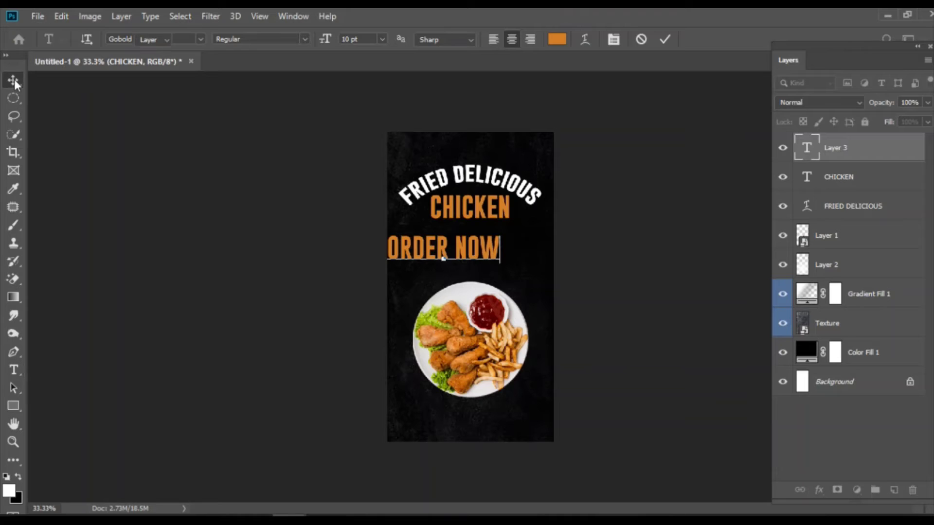
left_click_drag(443, 248, 468, 241)
- Restyle ORDER NOW in Montserrat Bold at 9 pt
left_click(13, 370)
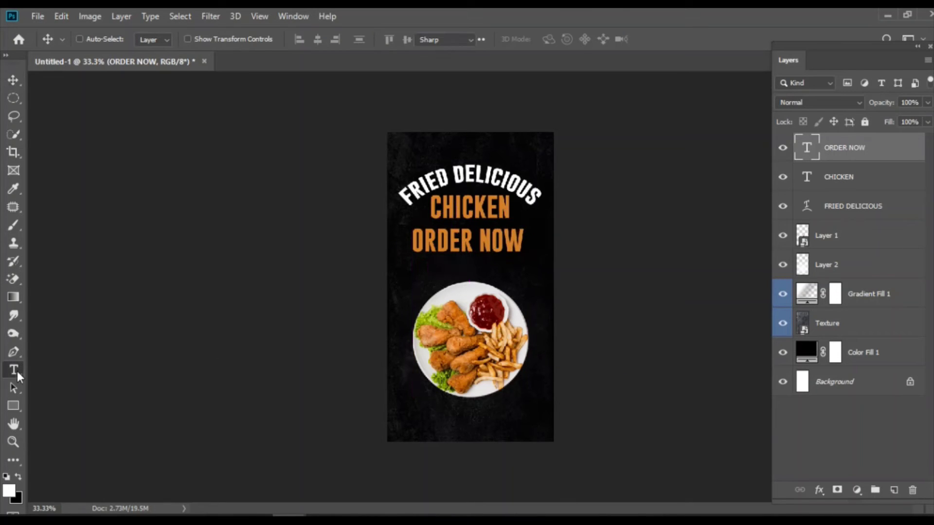
left_click(382, 39)
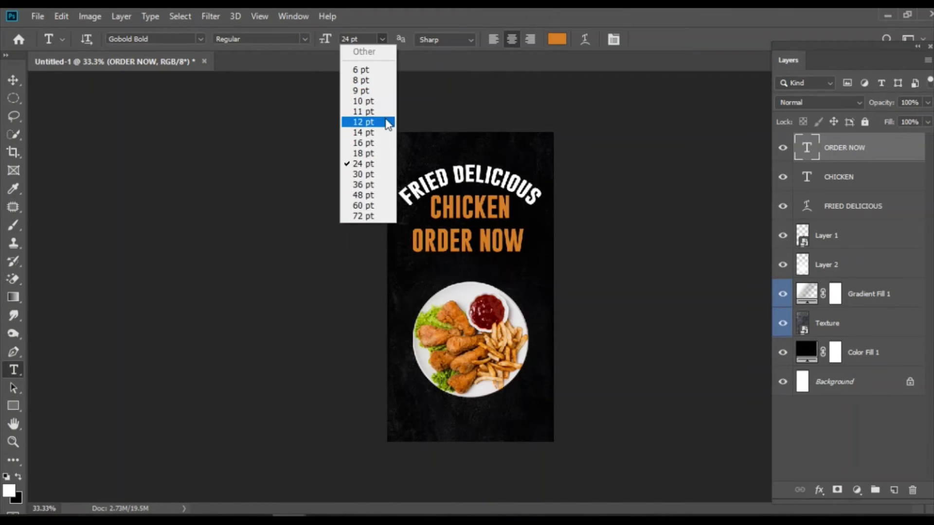
left_click(384, 115)
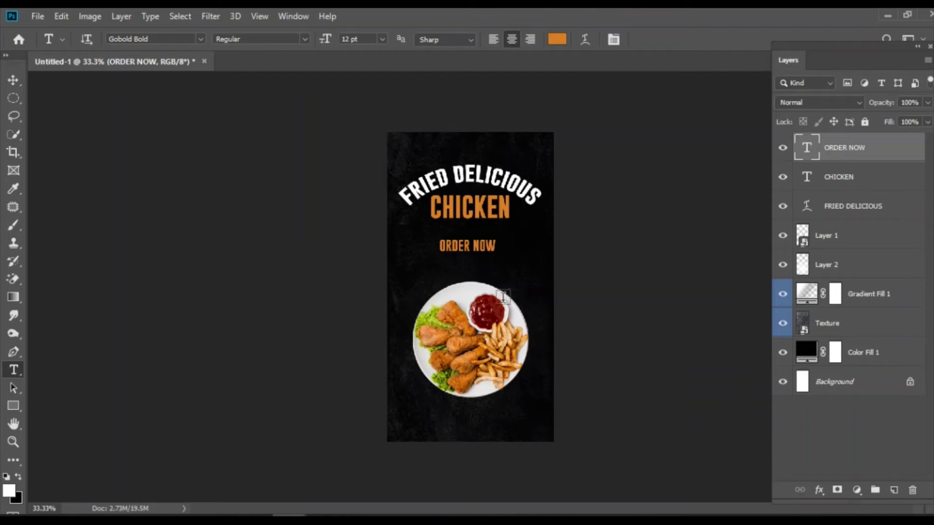
left_click(199, 38)
left_click(288, 96)
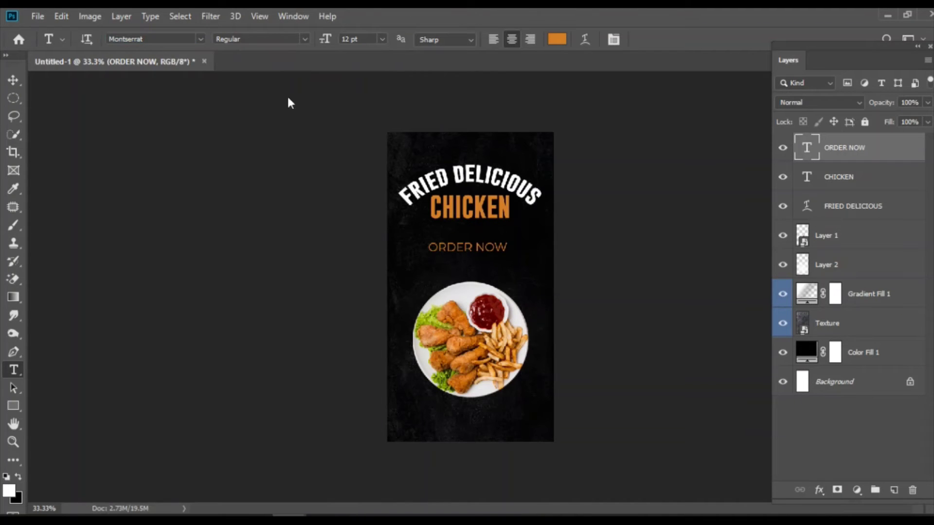
left_click(292, 39)
left_click(292, 139)
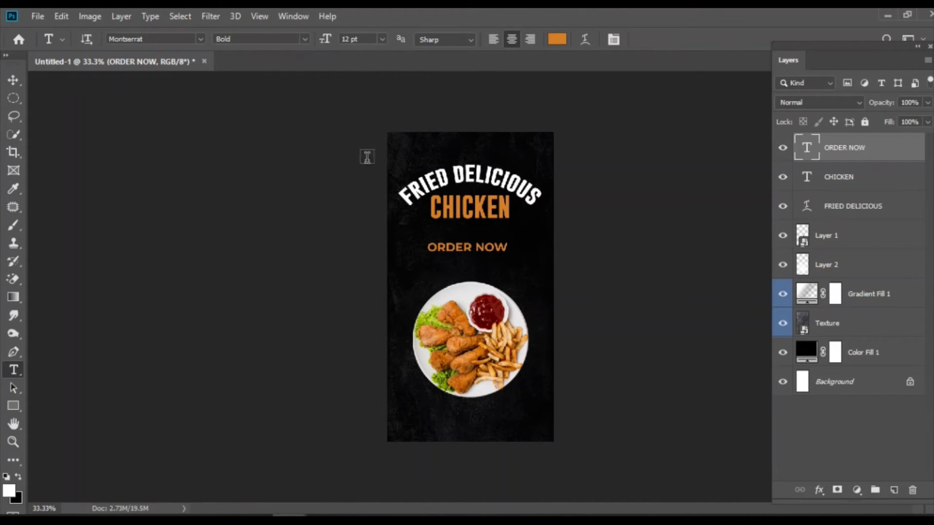
left_click(382, 39)
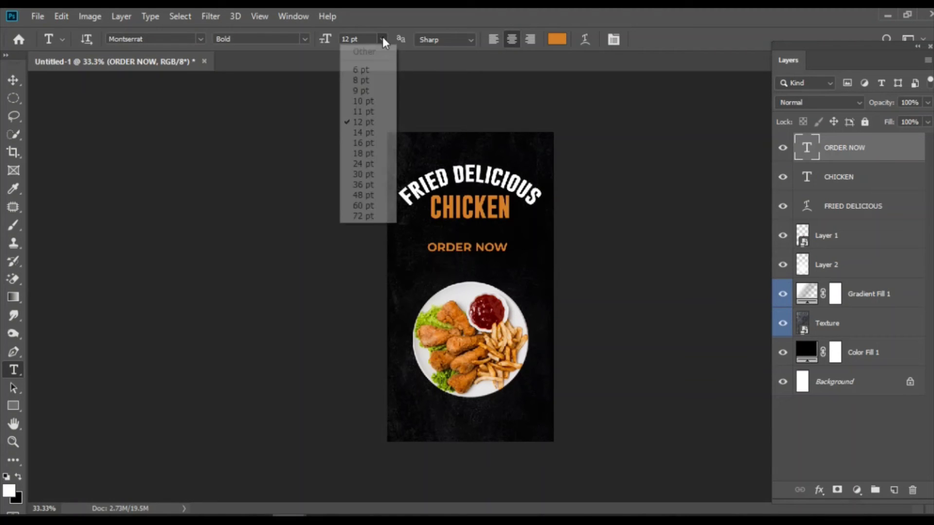
left_click(382, 90)
- Widen ORDER NOW's letter spacing to about 220 in the Character panel
left_click(293, 16)
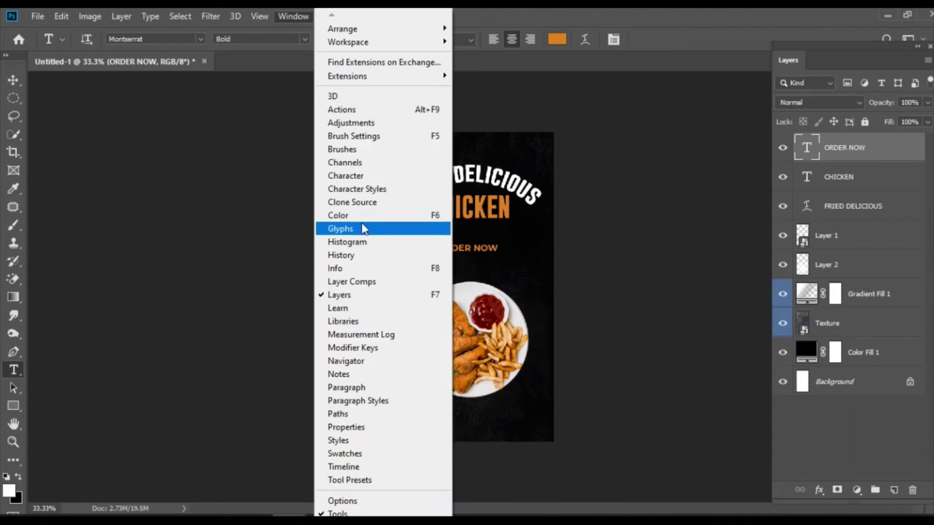
left_click(362, 176)
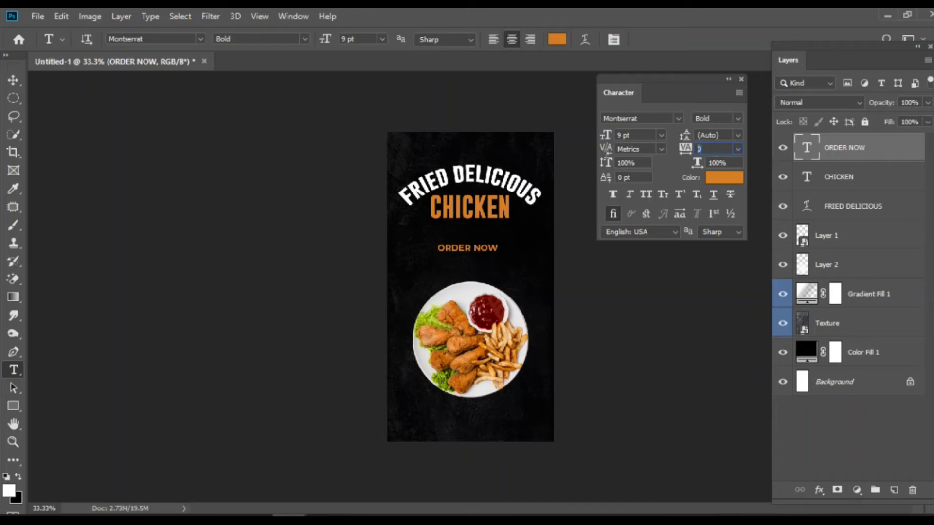
type("180220")
key("Return")
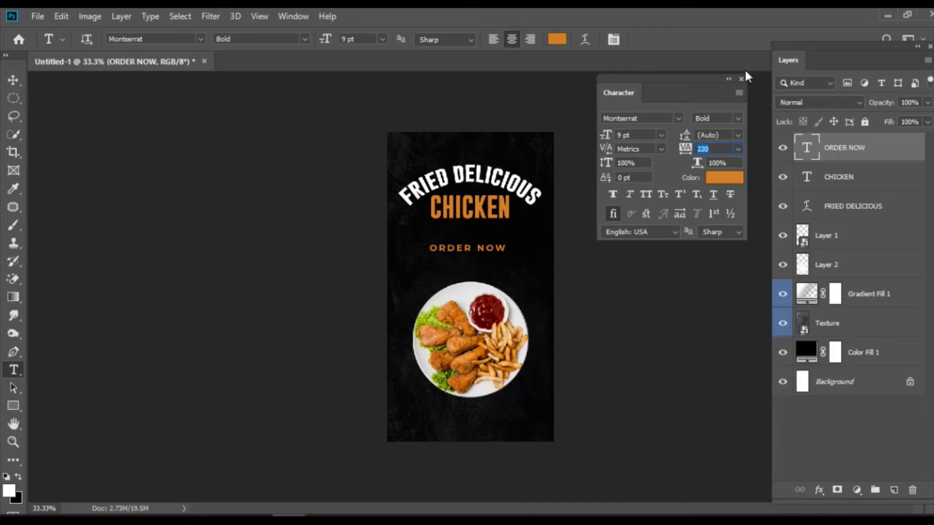
key("Down")
left_click(741, 79)
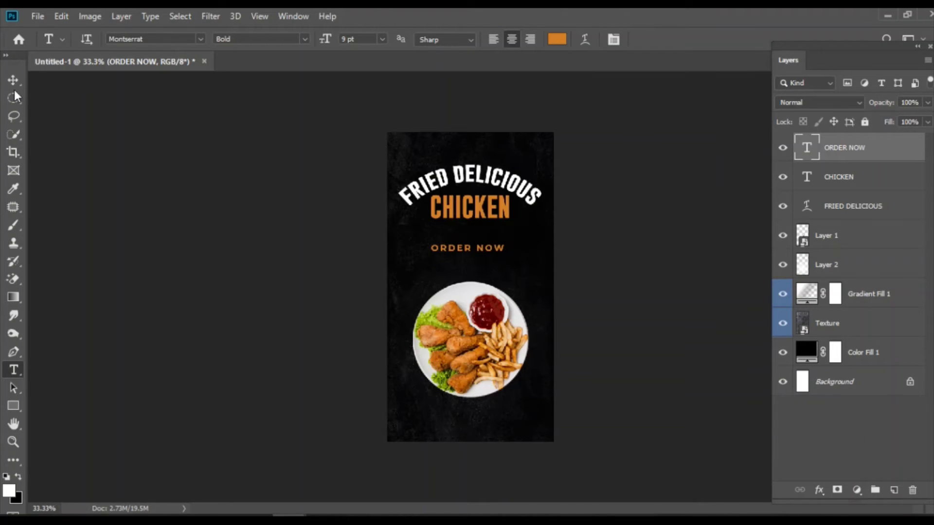
- Move ORDER NOW up so it sits just below CHICKEN
key("v")
left_click_drag(498, 248, 502, 242)
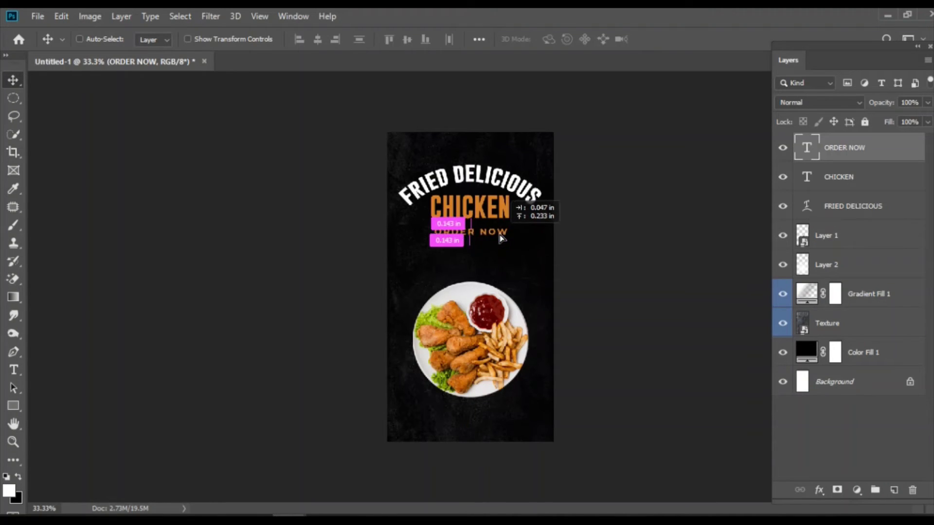
left_click_drag(503, 242, 505, 233)
key("Left")
key("Left")
key("Left")
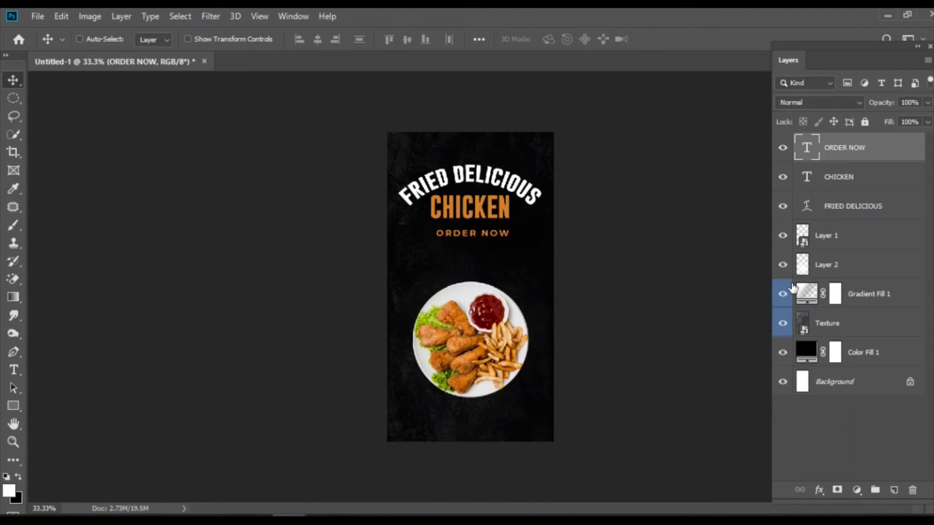
key("Left")
key("Left")
key("Left")
key("ctrl+t")
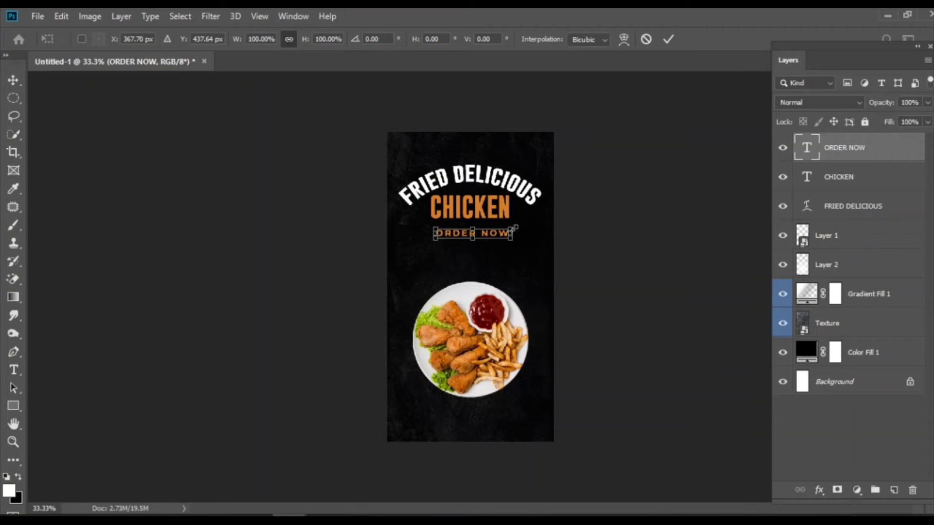
key("Return")
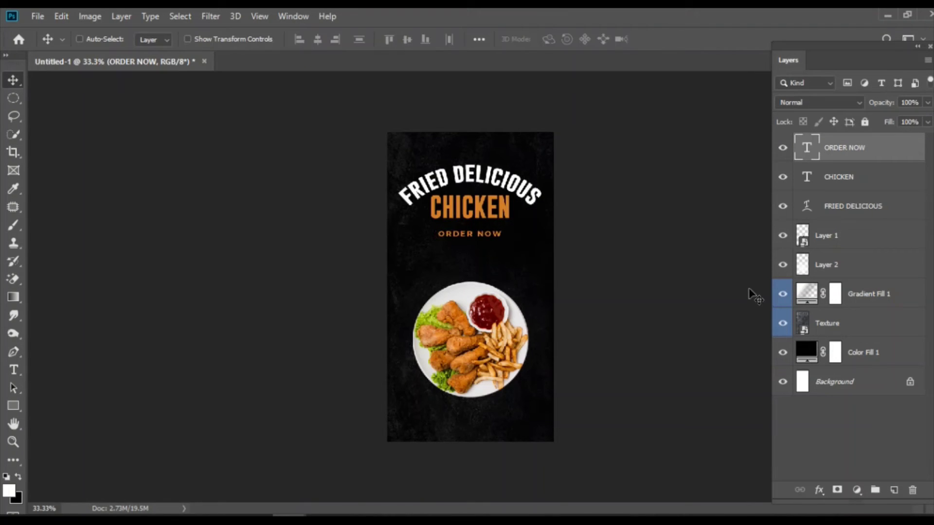
- Recolour the ORDER NOW text white
left_click(14, 369)
left_click(556, 39)
left_click(466, 286)
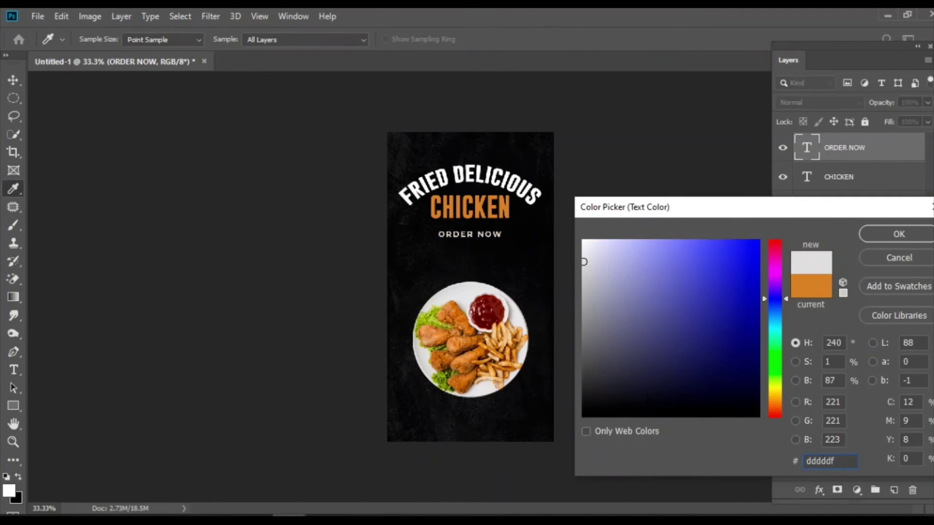
left_click(899, 234)
left_click(13, 79)
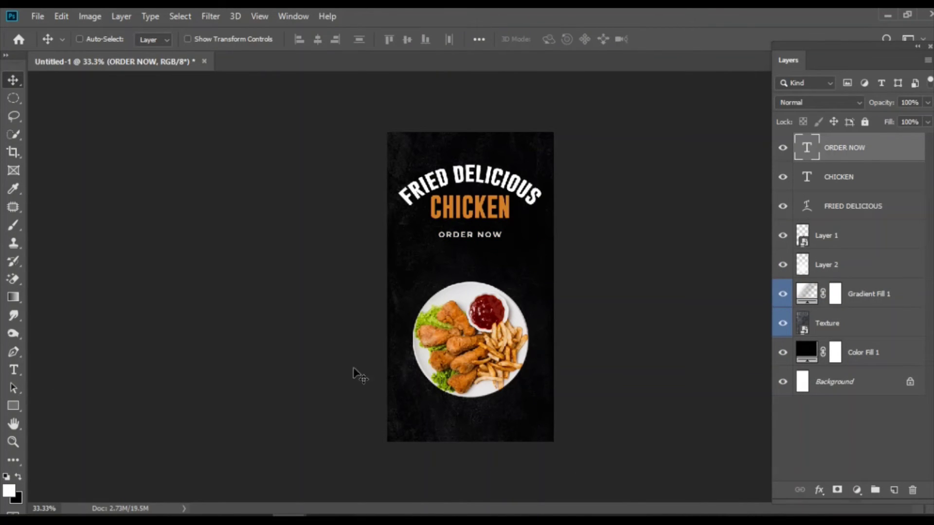
- Copy the red tomato and a leaf (Layer 5) from psd.psd into the poster
left_click(364, 462)
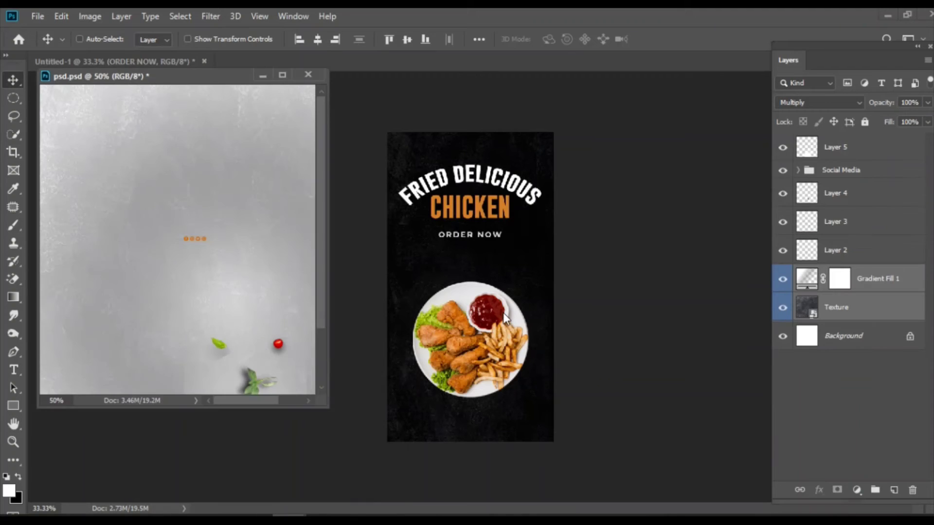
right_click(225, 346)
left_click(278, 344)
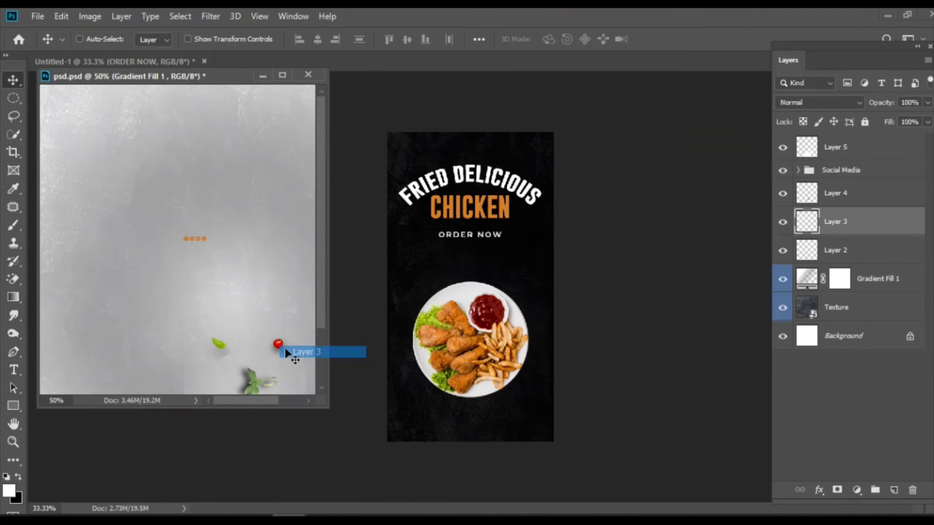
left_click_drag(278, 346, 448, 262)
right_click(250, 383)
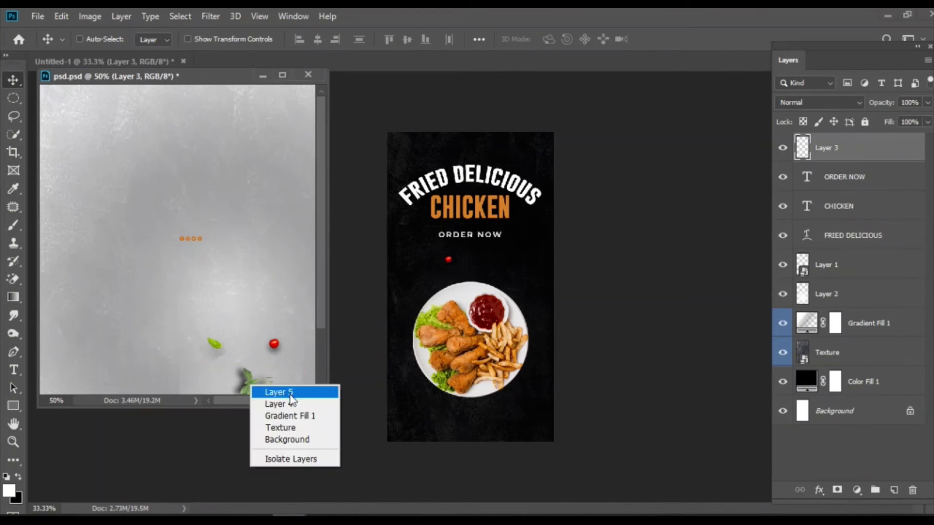
left_click(265, 389)
left_click_drag(253, 376, 426, 377)
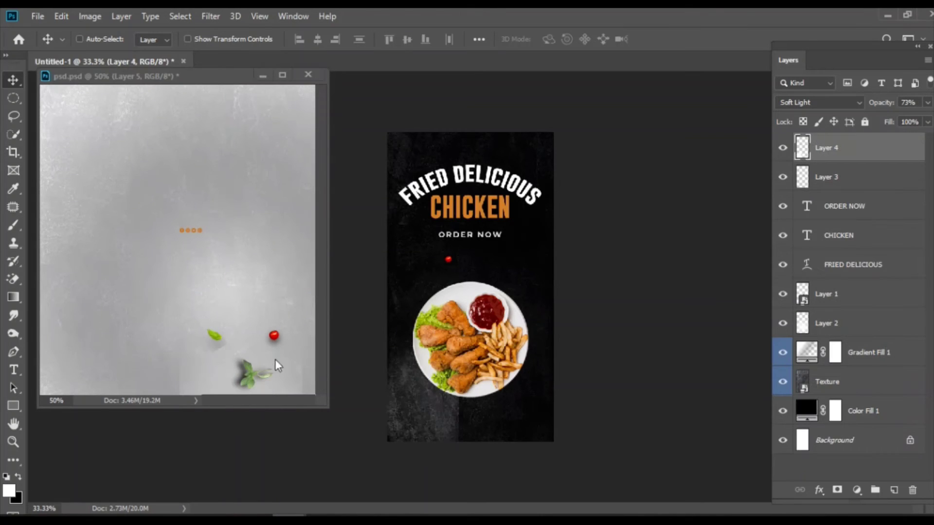
- Copy another leaf and the small leaf (Layer 2) over, then close psd.psd
right_click(249, 371)
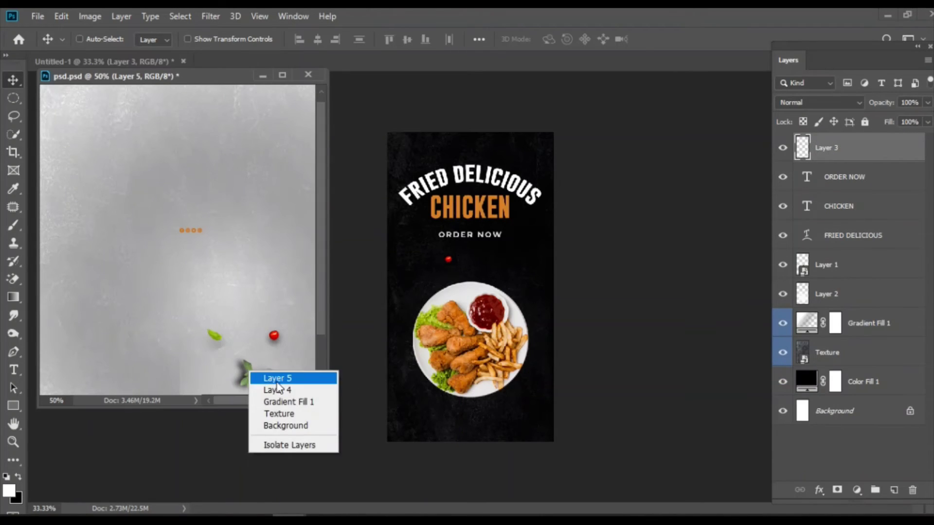
left_click(267, 378)
mouse_move(253, 378)
left_mouse_down()
mouse_move(296, 378)
mouse_move(151, 291)
mouse_move(248, 377)
mouse_move(433, 355)
left_mouse_up()
right_click(246, 379)
left_click(267, 383)
right_click(223, 336)
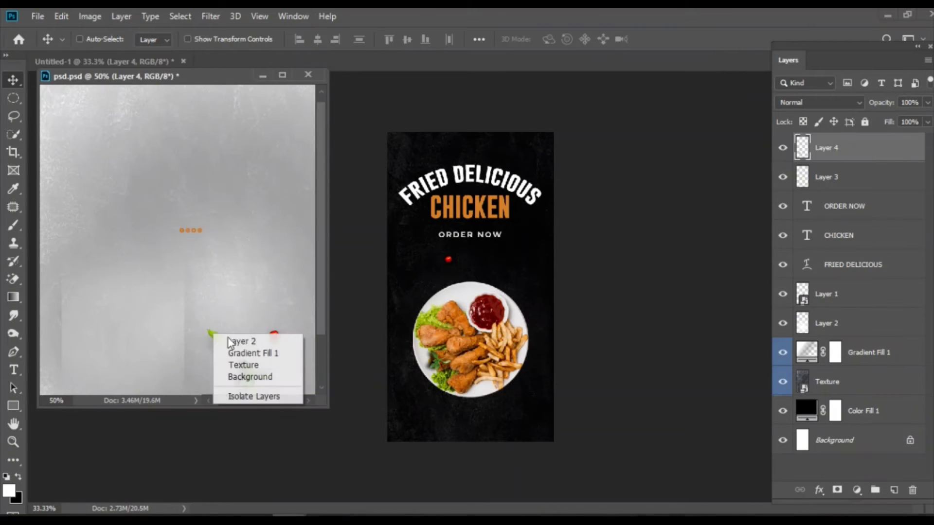
left_click(234, 342)
left_click_drag(212, 335, 507, 253)
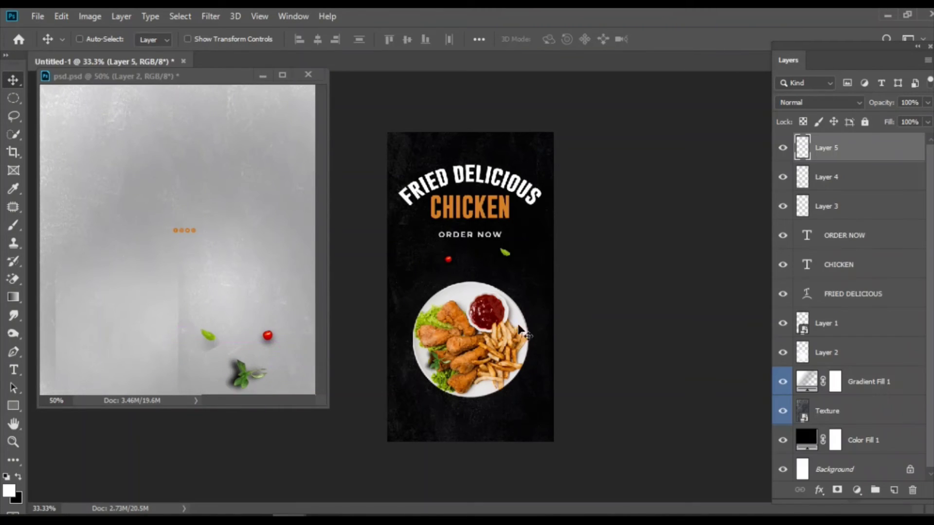
left_click(308, 74)
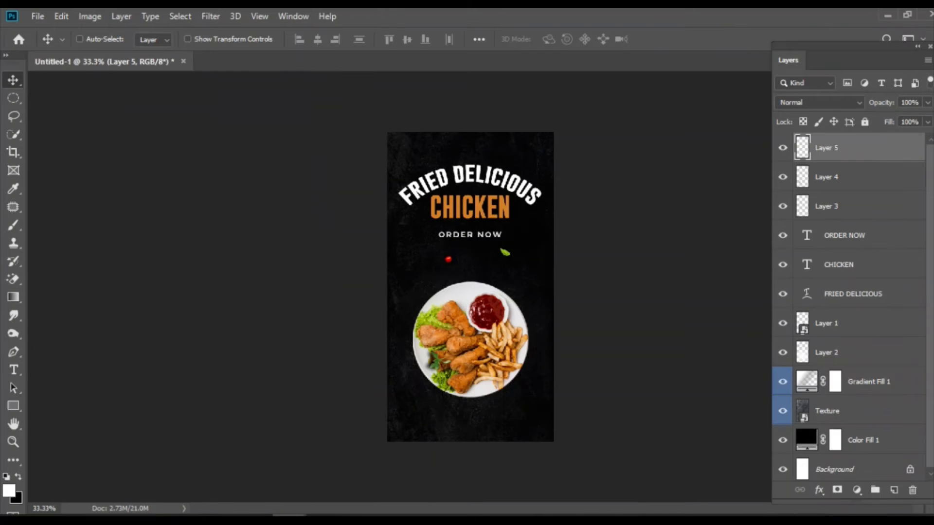
- Enlarge the tomato and place it beside the plate
right_click(448, 258)
left_click(467, 266)
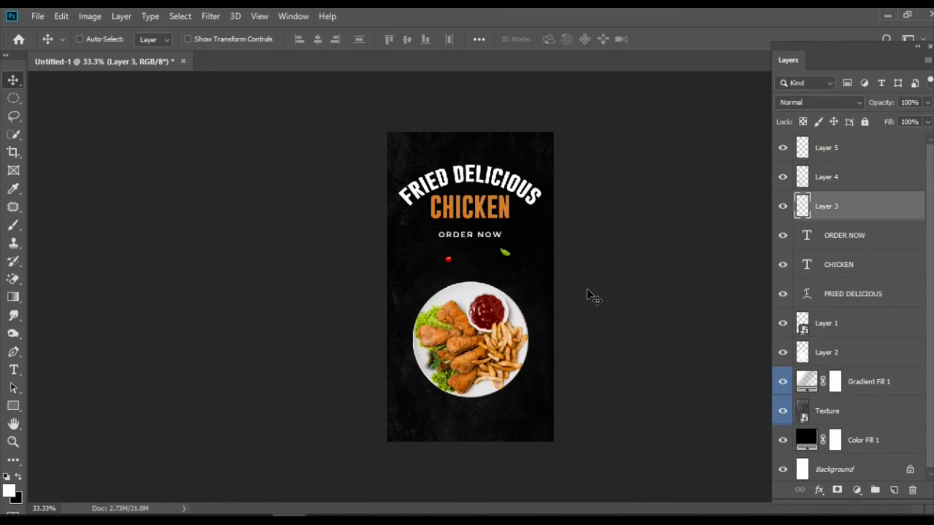
key("ctrl+t")
mouse_move(459, 269)
left_mouse_down()
mouse_move(533, 257)
mouse_move(544, 273)
left_mouse_up()
key("Return")
- Enlarge a leaf at the plate's left edge and place a rotated copy at lower right
right_click(506, 254)
left_click(544, 261)
key("ctrl+t")
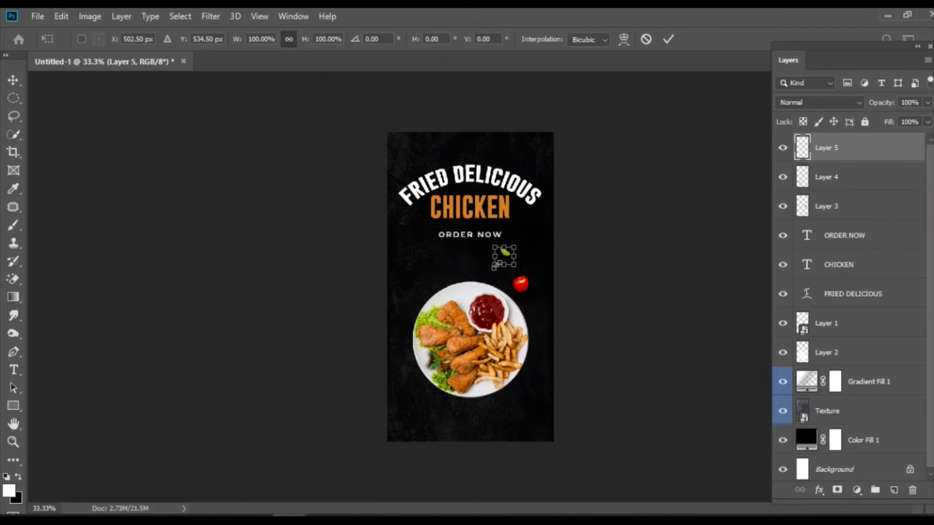
mouse_move(493, 266)
left_mouse_down()
mouse_move(470, 288)
mouse_move(408, 308)
left_mouse_up()
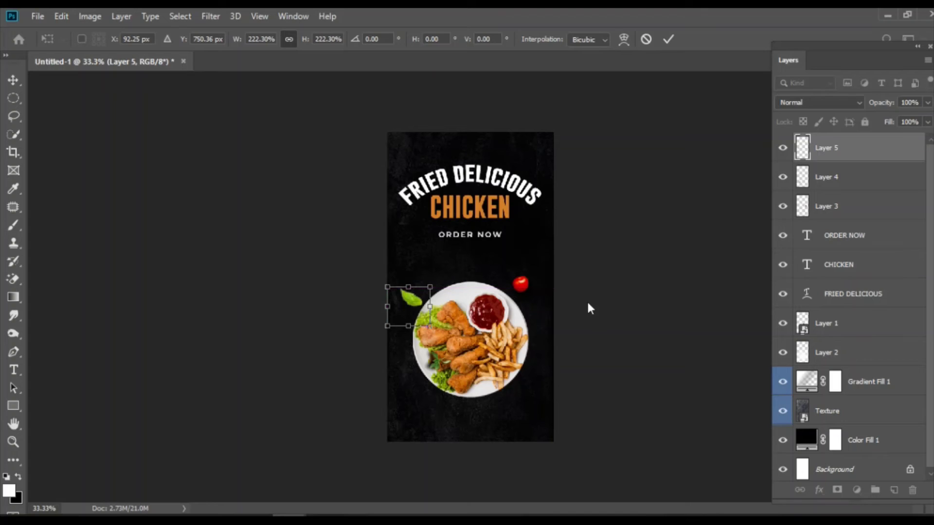
key("Return")
key("ctrl+j")
key("ctrl+t")
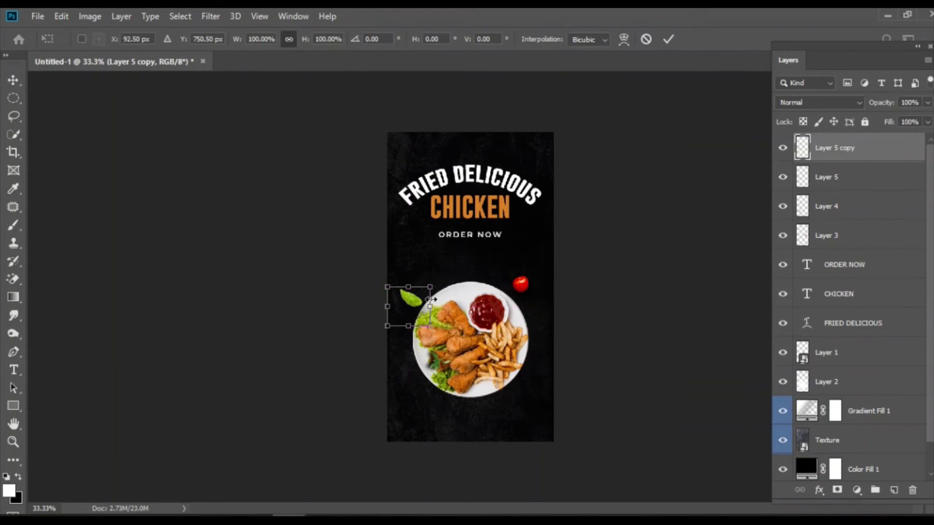
left_click_drag(423, 304, 533, 395)
mouse_move(554, 424)
left_mouse_down()
mouse_move(520, 404)
mouse_move(524, 389)
left_mouse_up()
key("Return")
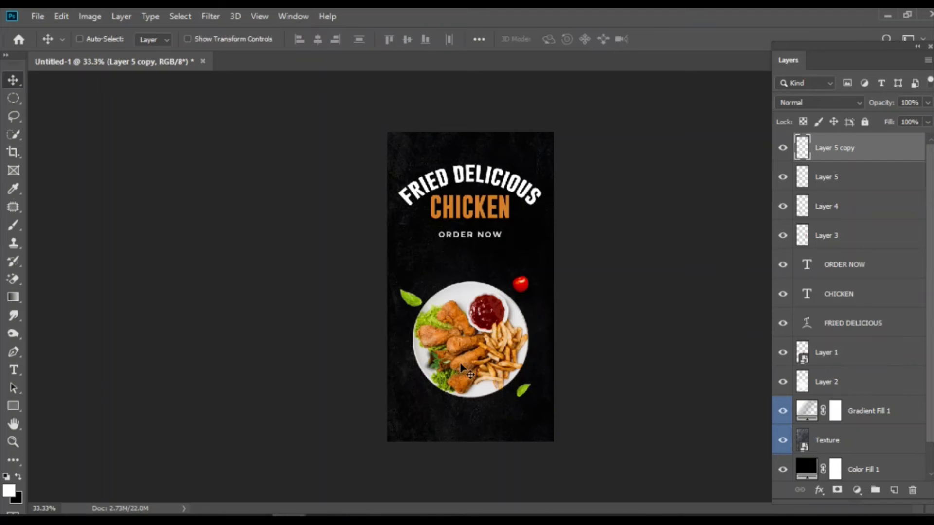
- Move the sprig below the plate's left side and shrink it and the tomato slightly
right_click(445, 369)
left_click(468, 368)
mouse_move(444, 370)
left_mouse_down()
mouse_move(438, 422)
mouse_move(484, 447)
mouse_move(431, 402)
left_mouse_up()
key("ctrl+t")
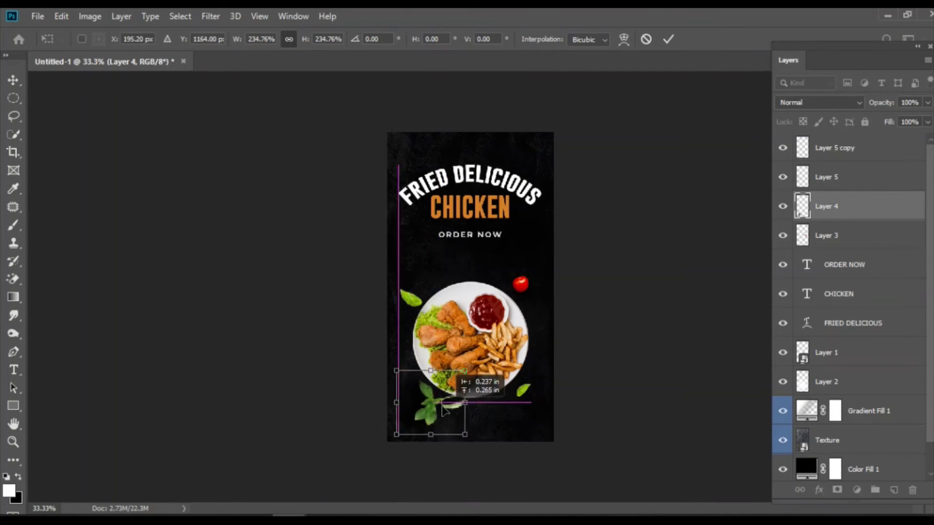
left_click_drag(387, 430, 395, 422)
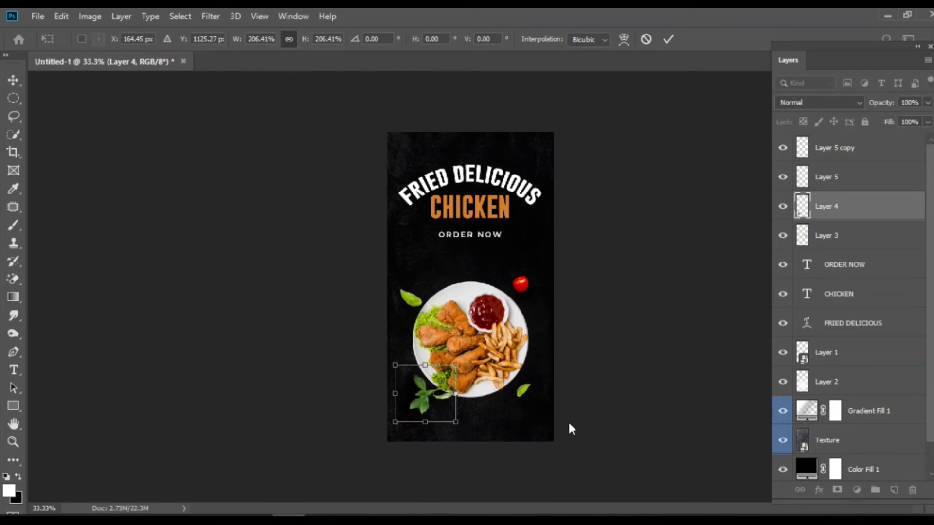
key("Return")
right_click(522, 286)
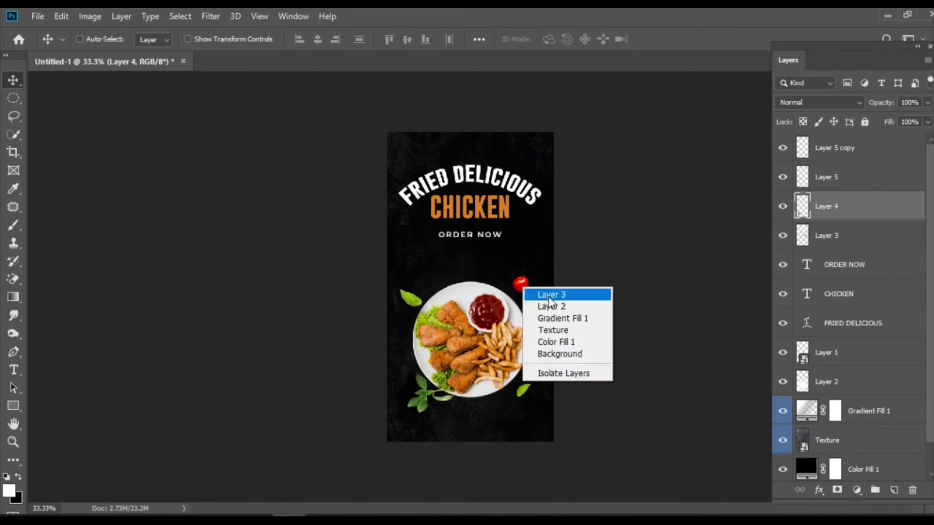
left_click(544, 292)
key("ctrl+t")
left_click_drag(546, 271, 539, 279)
key("Return")
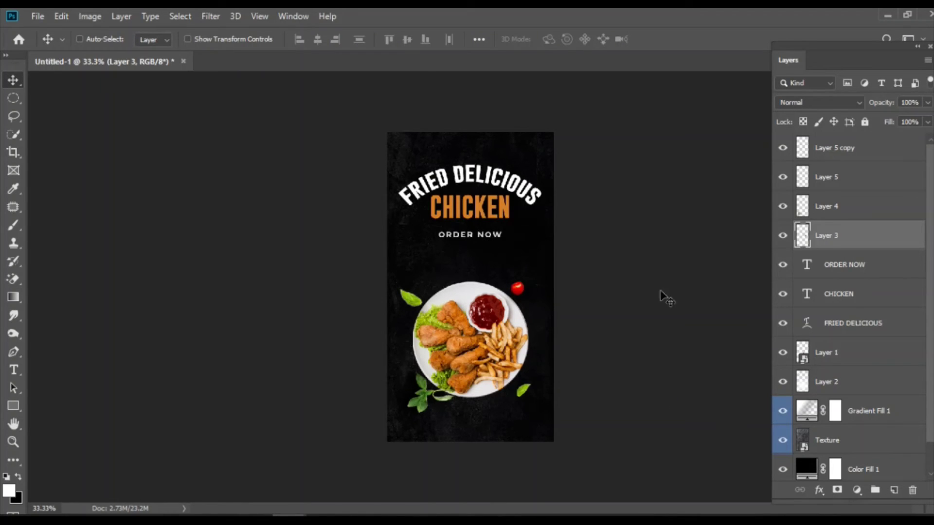
- Shrink all the poster artwork layers together to about 97% and raise them
scroll(878, 385, "down", 1)
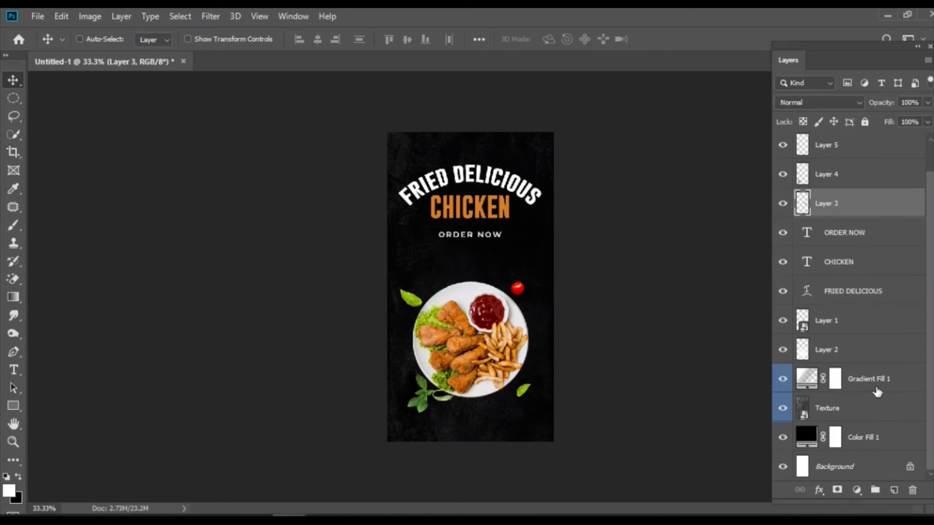
left_click(868, 349)
scroll(873, 348, "up", 1)
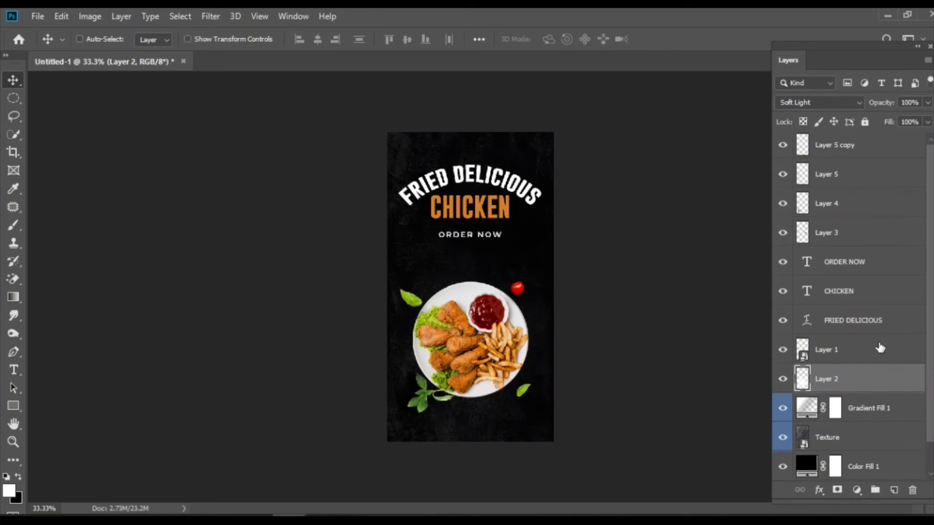
left_click(850, 151, "shift")
key("ctrl+t")
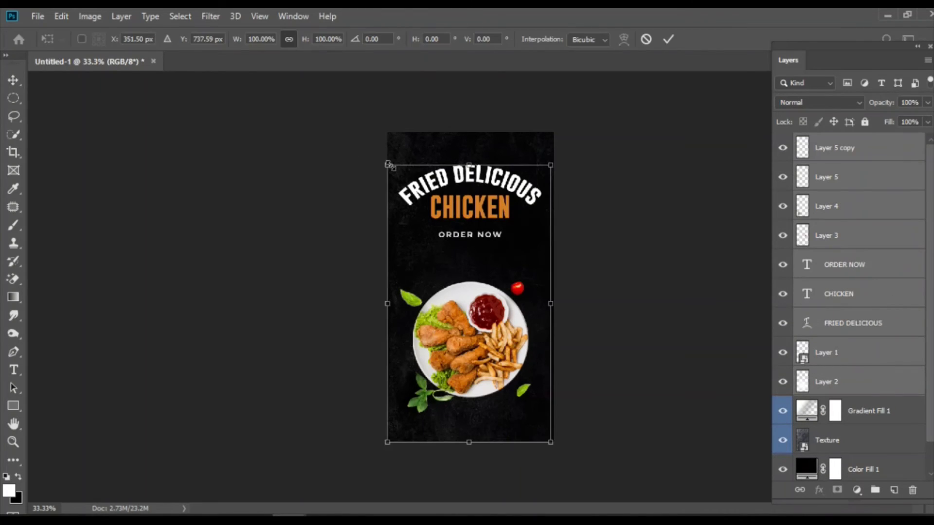
left_click_drag(389, 166, 393, 153)
left_click_drag(479, 273, 484, 263)
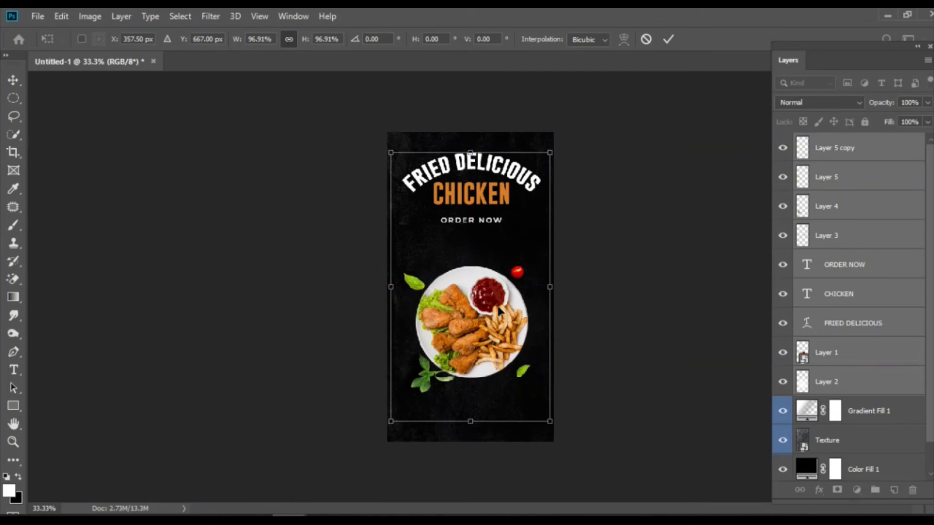
left_click_drag(500, 311, 508, 318)
key("Return")
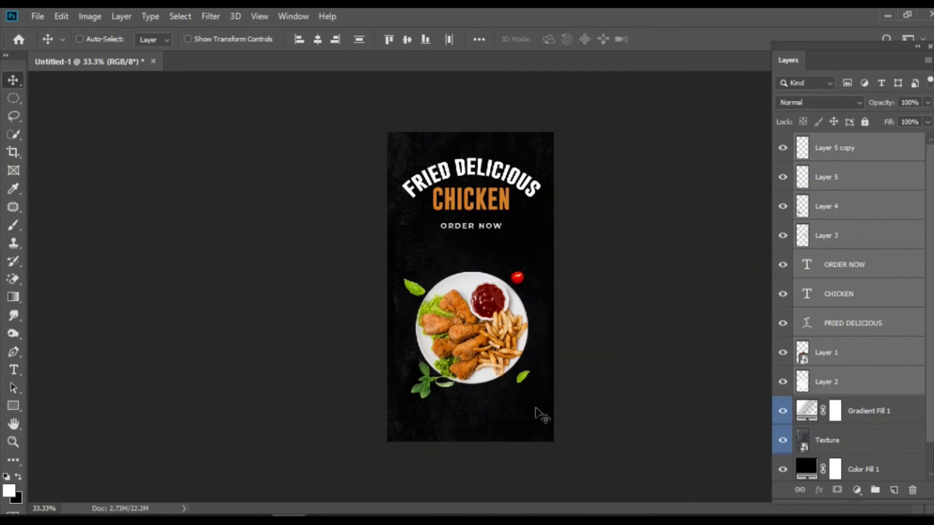
- Start a text line near the poster bottom with letter spacing reset to 0
key("t")
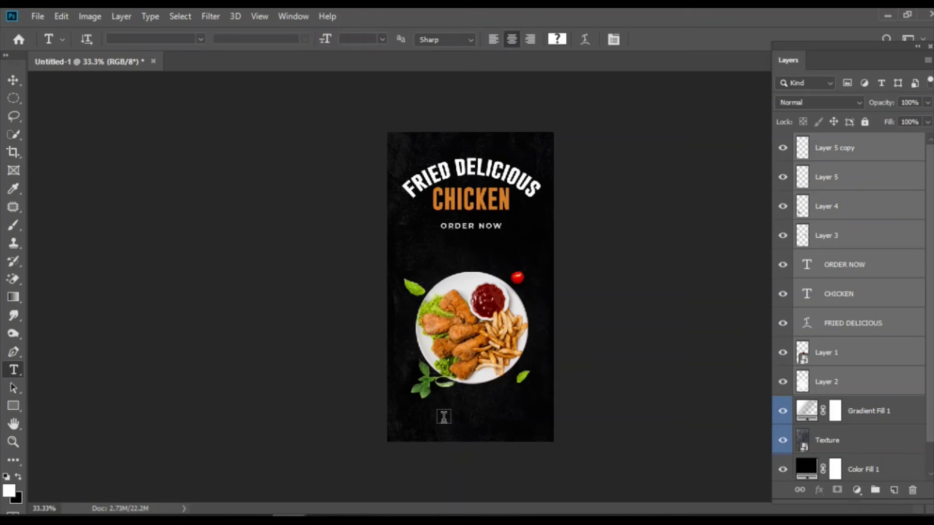
left_click(444, 417)
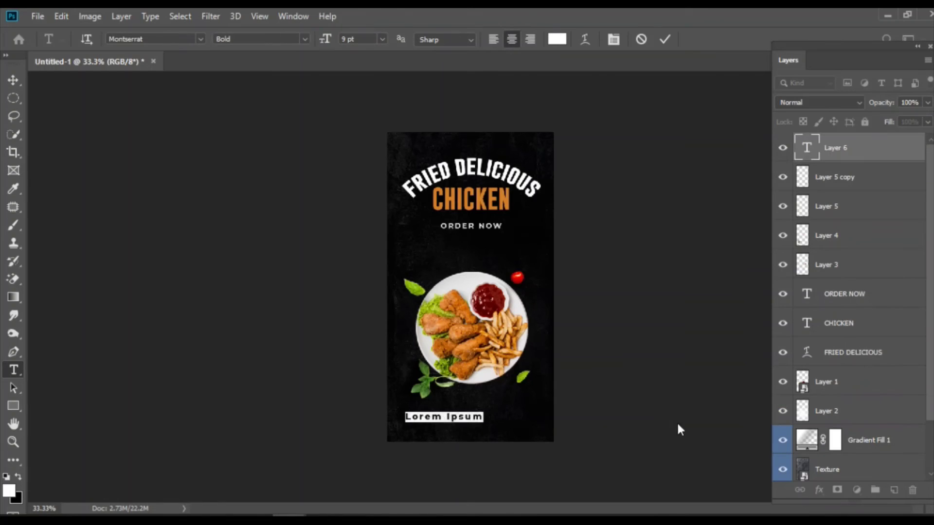
left_click(292, 16)
left_click(326, 175)
left_click(738, 149)
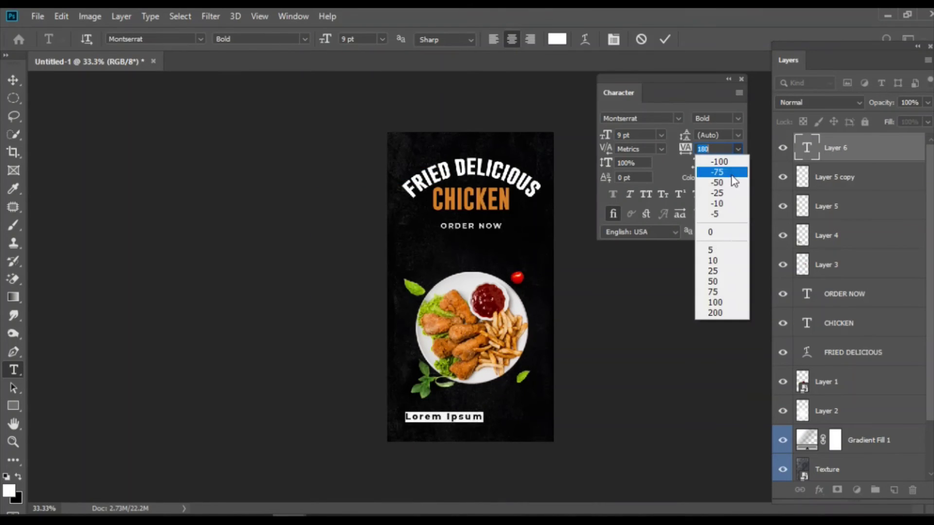
left_click(715, 232)
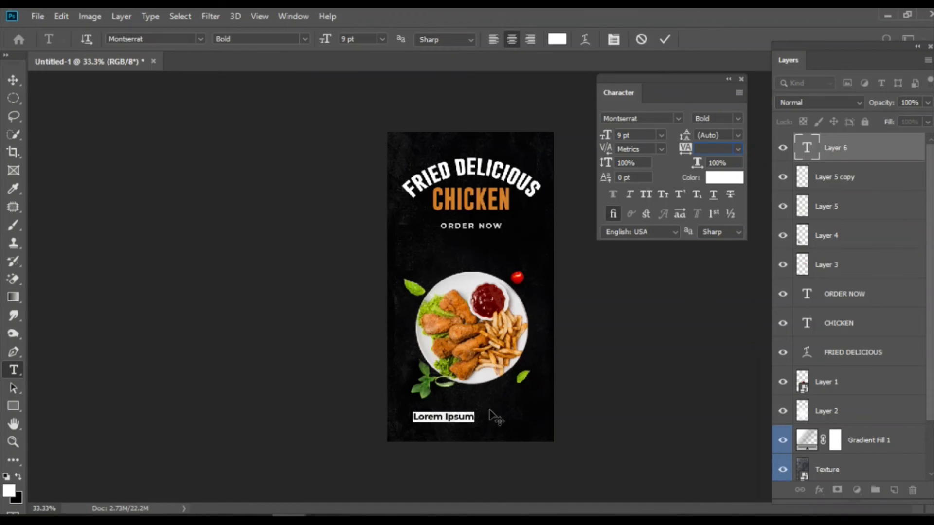
key("BackSpace")
type("www.")
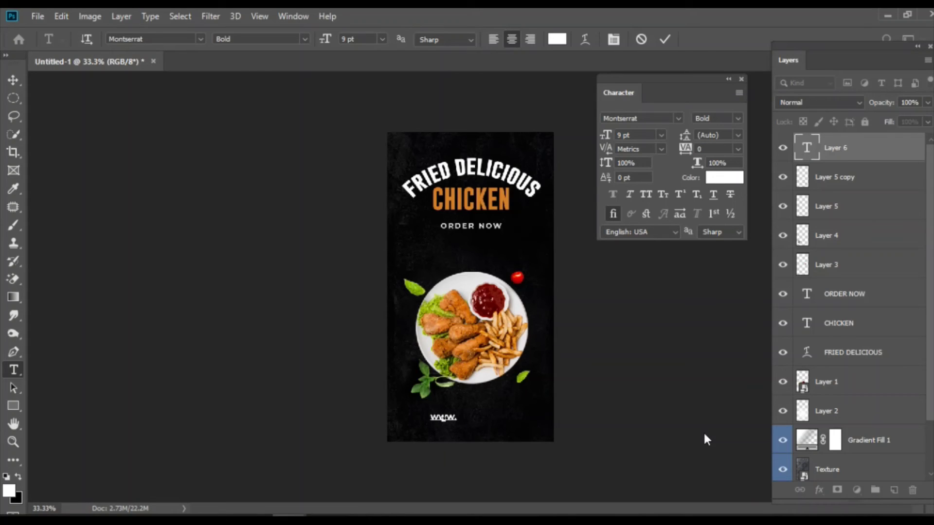
type("your w")
type("ebsite ")
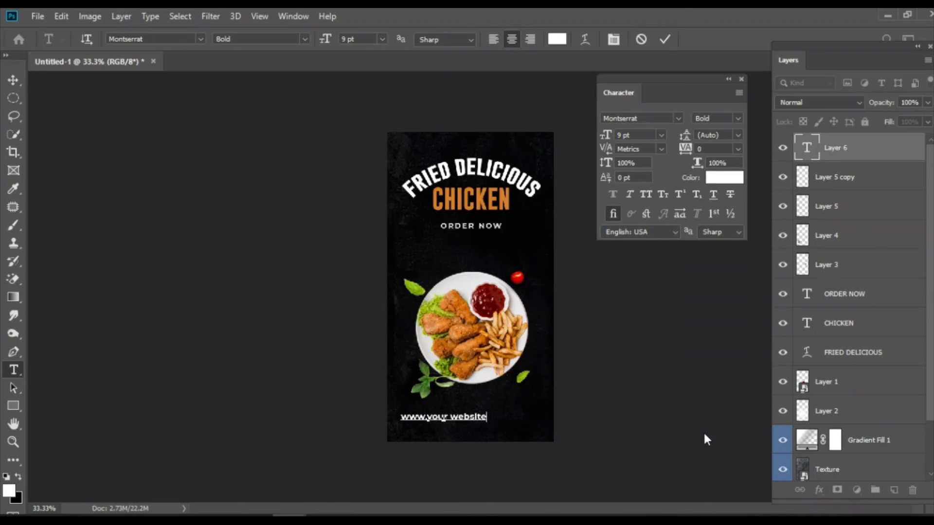
type(".com")
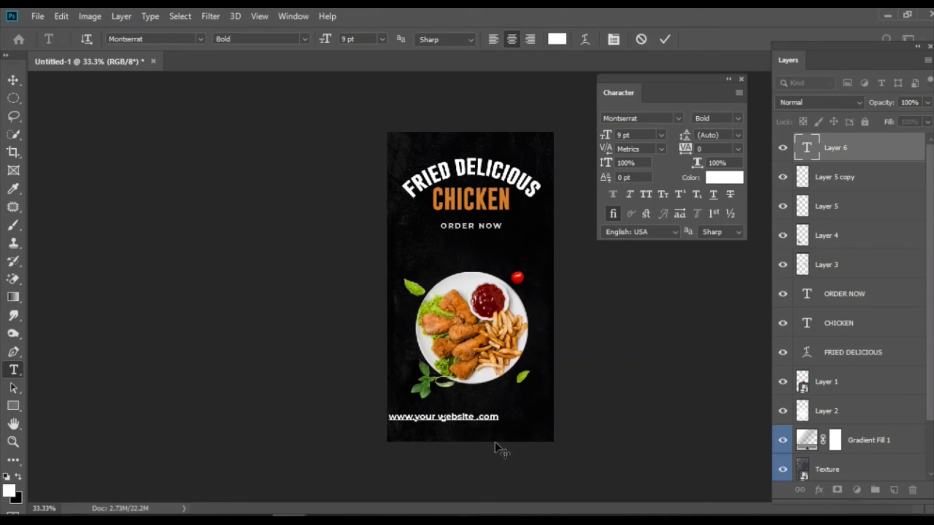
left_click(14, 80)
left_click_drag(462, 419, 486, 428)
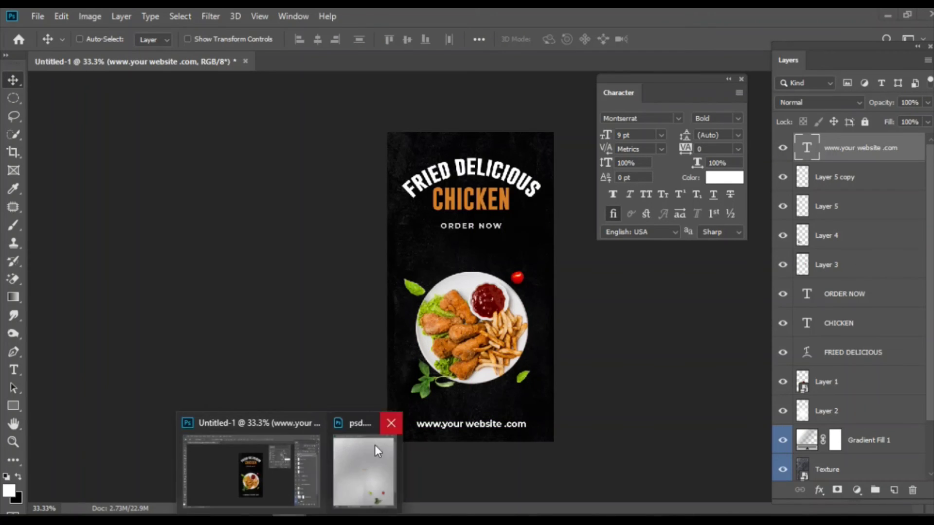
- Copy the Social Media icon group from psd.psd into the poster, closing psd.psd unsaved
left_click(366, 462)
left_click(857, 172)
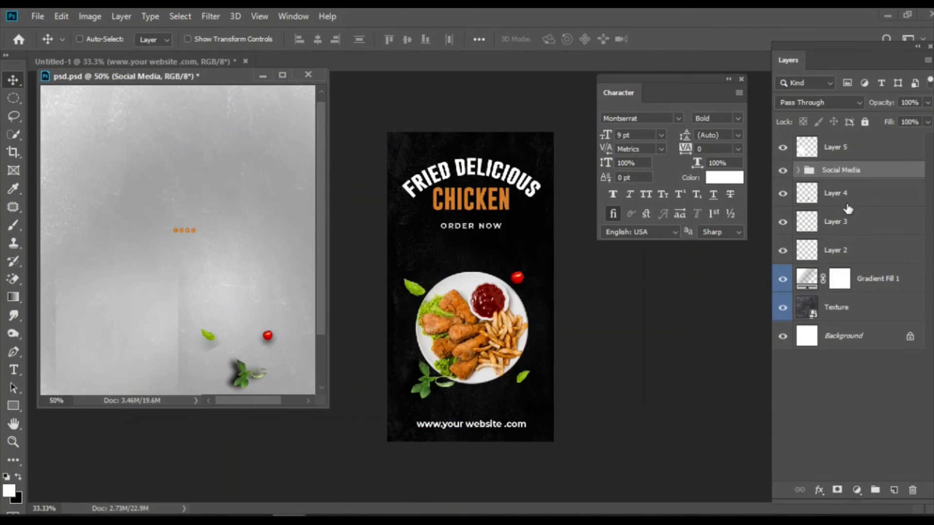
right_click(172, 232)
right_click(188, 229)
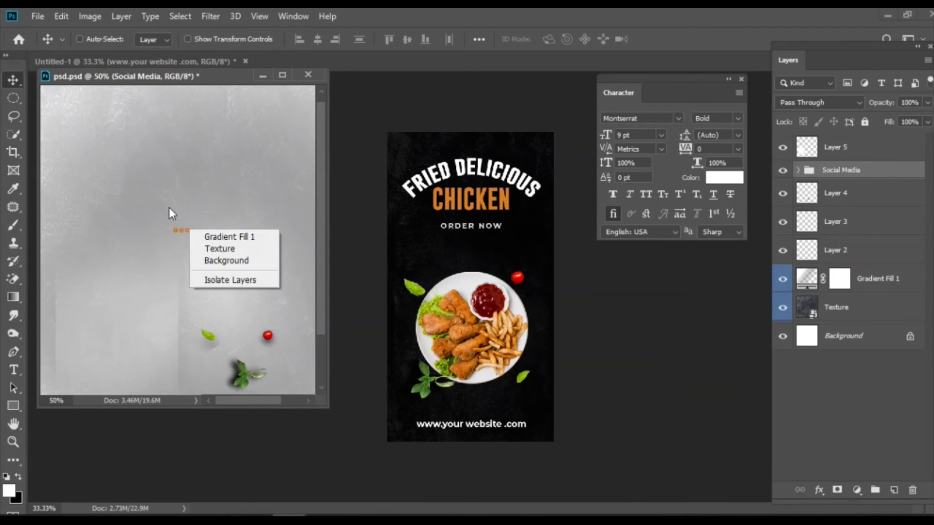
left_click_drag(885, 171, 460, 265)
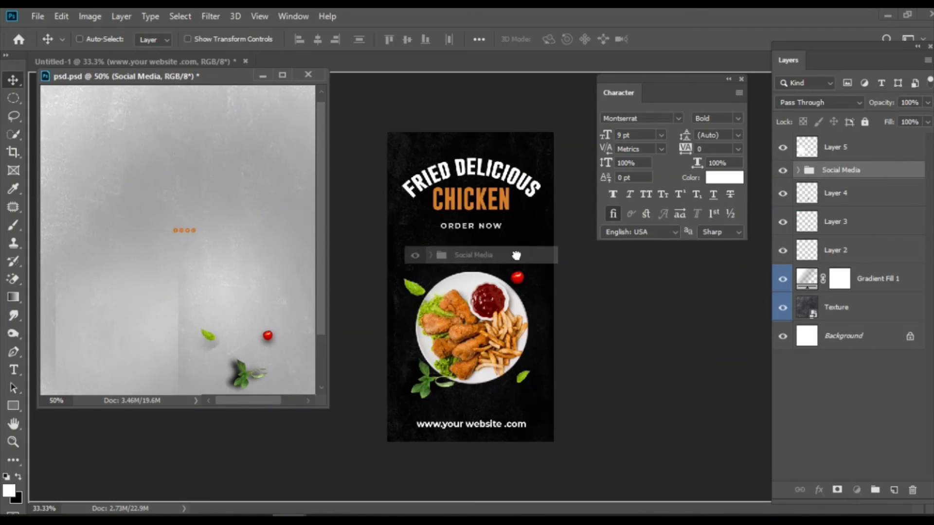
left_click(308, 75)
left_click(468, 209)
- Enlarge the icons to about 329% and nudge them left above the URL
key("ctrl+t")
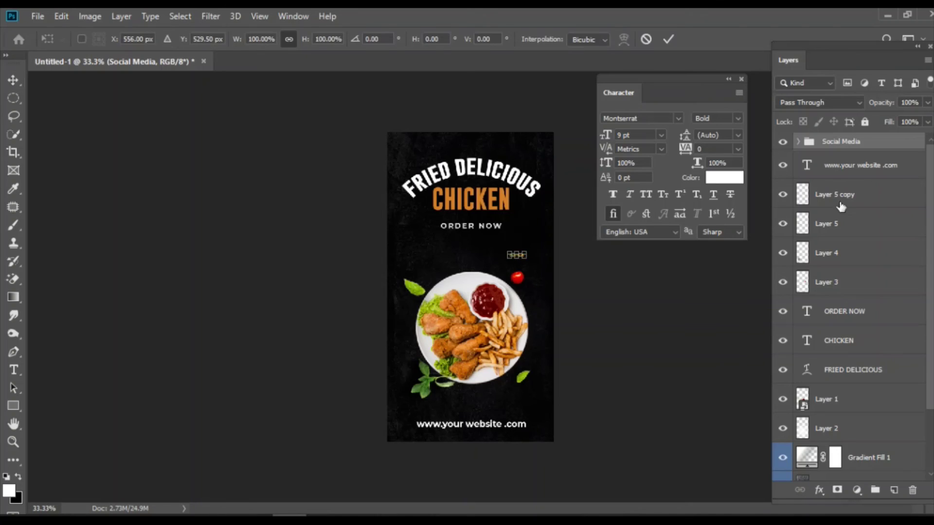
mouse_move(507, 258)
left_mouse_down()
mouse_move(473, 265)
mouse_move(470, 411)
left_mouse_up()
key("Return")
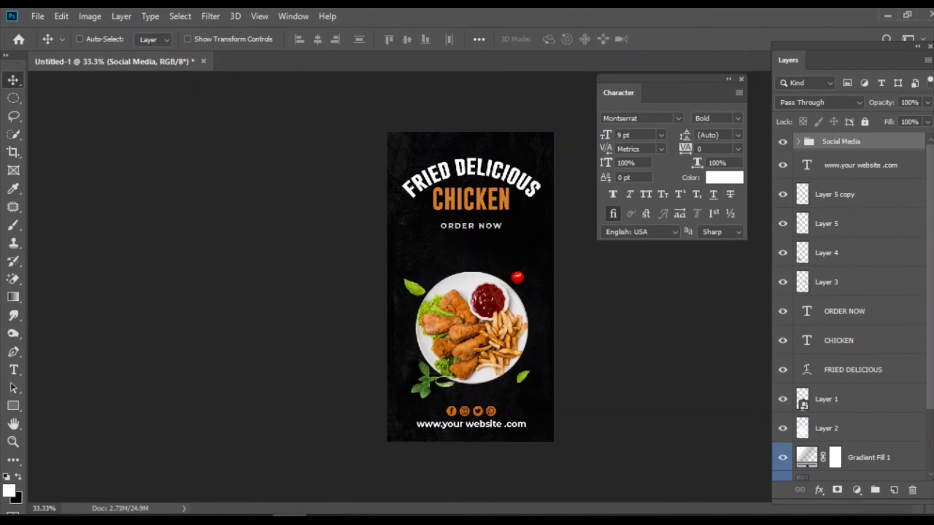
key("shift+Left")
left_click(890, 176)
left_click(868, 145)
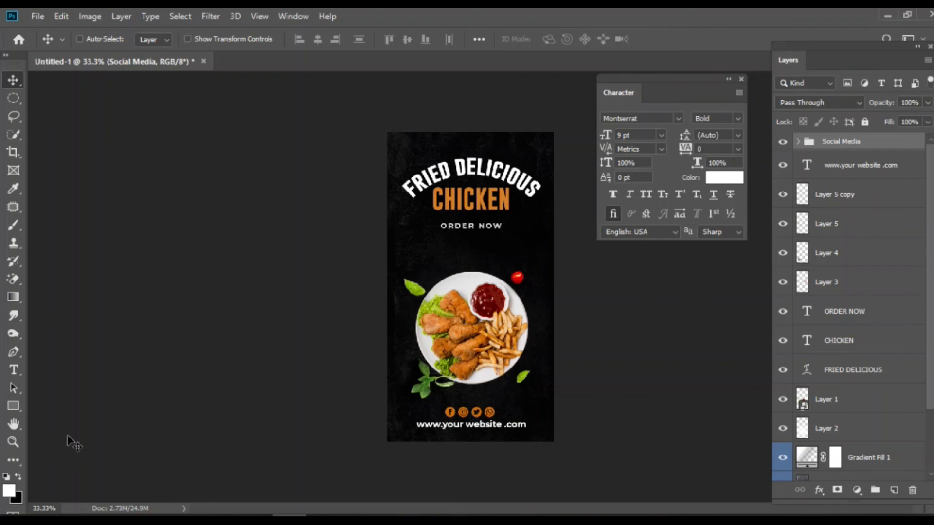
- Draw a trial horizontal line under ORDER NOW with an orange stroke
left_click(14, 369)
right_click(14, 406)
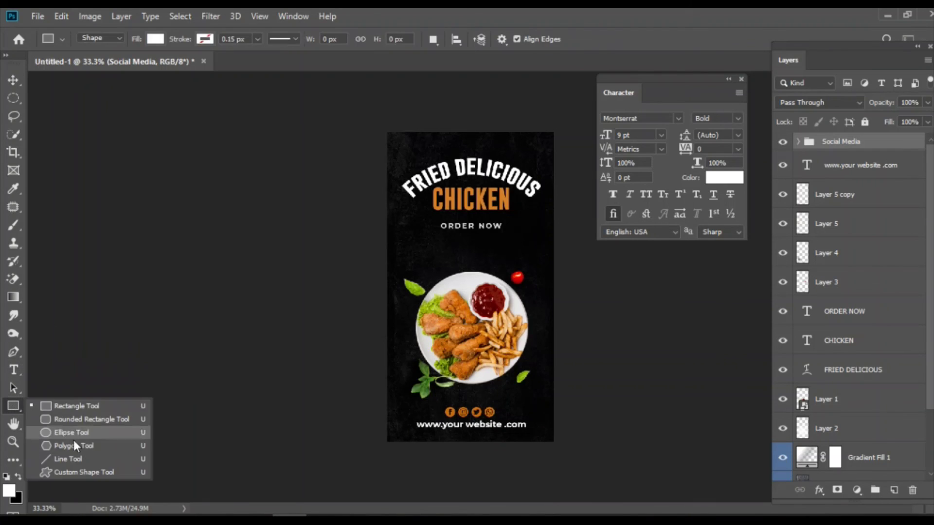
left_click(70, 457)
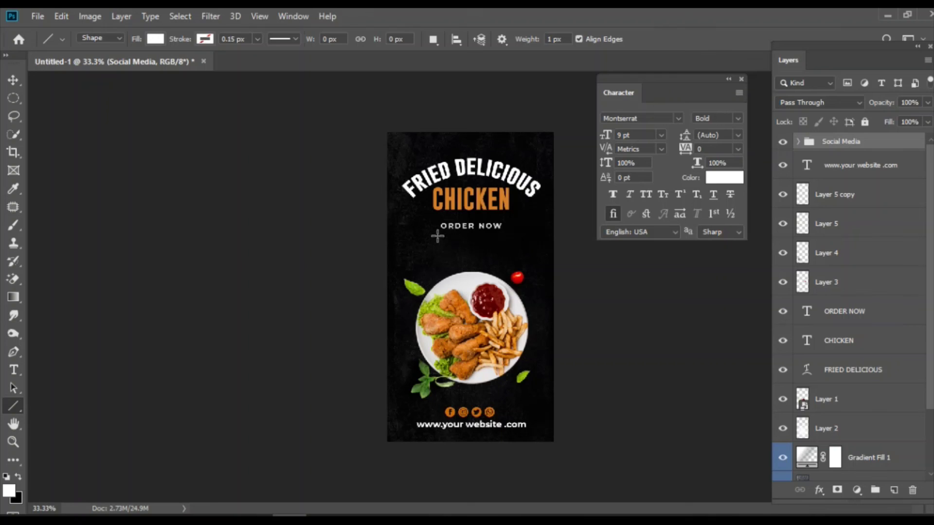
left_click_drag(437, 236, 509, 236)
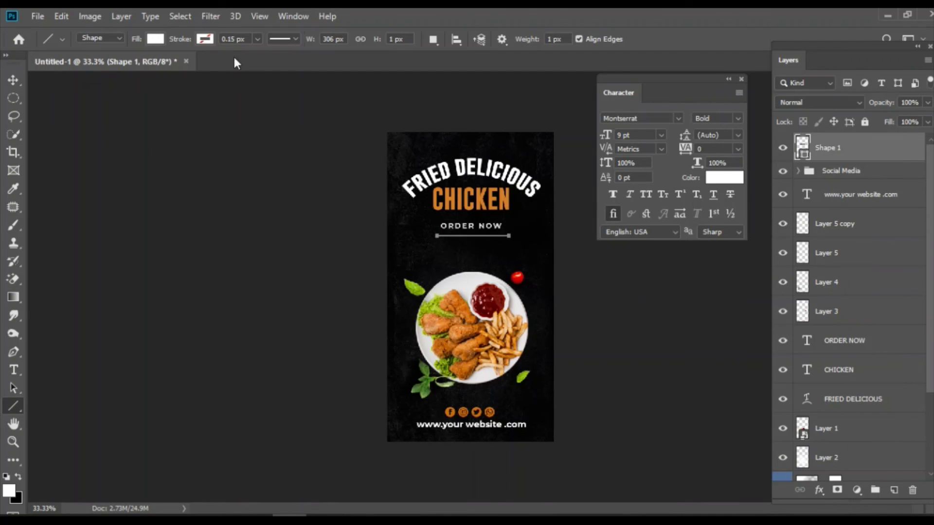
left_click(157, 39)
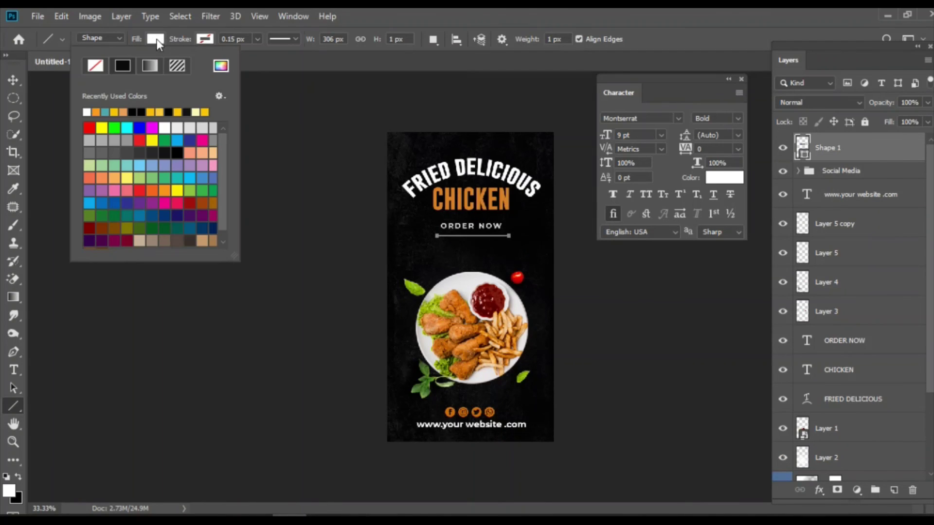
left_click(13, 80)
left_click(13, 405)
left_click(204, 39)
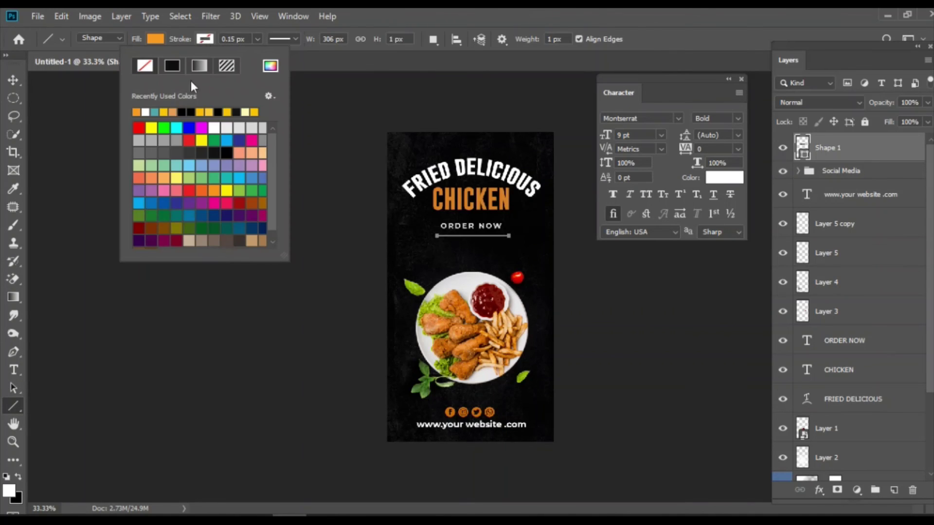
left_click(141, 112)
key("v")
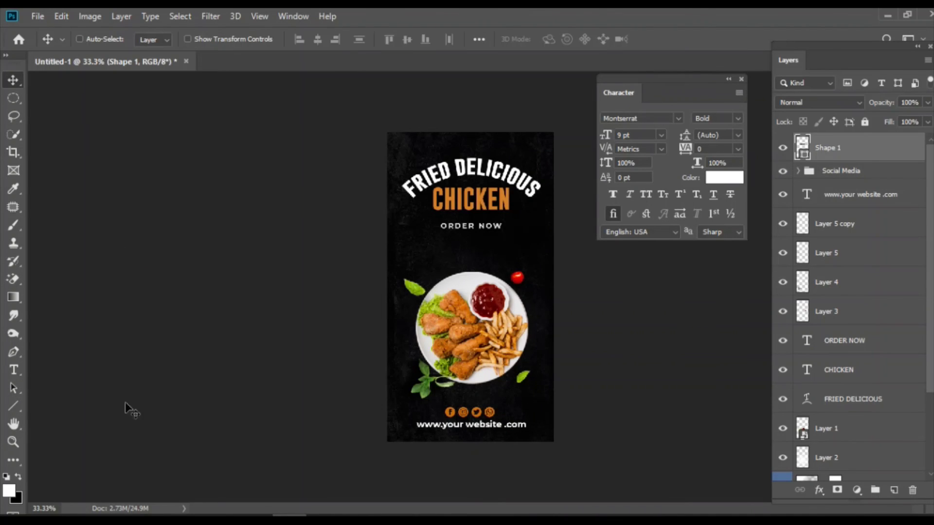
- Adjust the trial line's stroke width and fill, then delete it
left_click(13, 405)
left_click(257, 39)
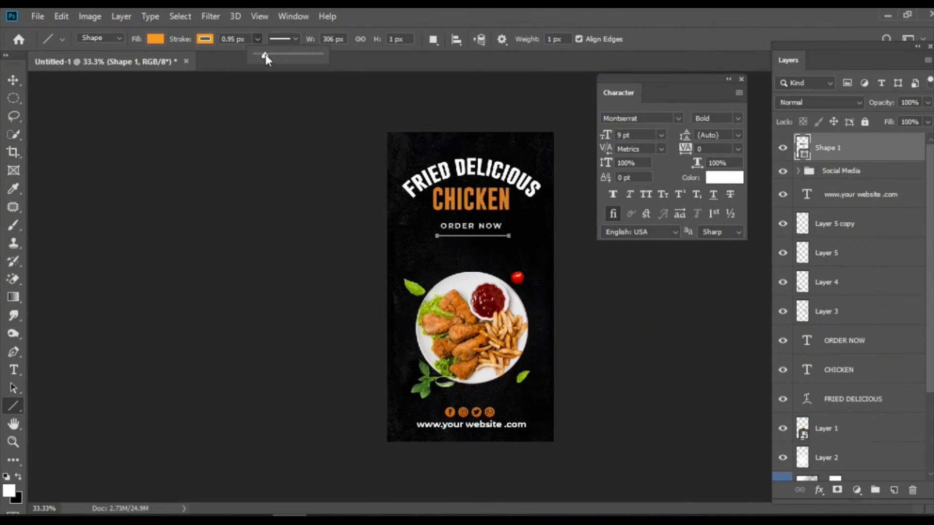
left_click(14, 80)
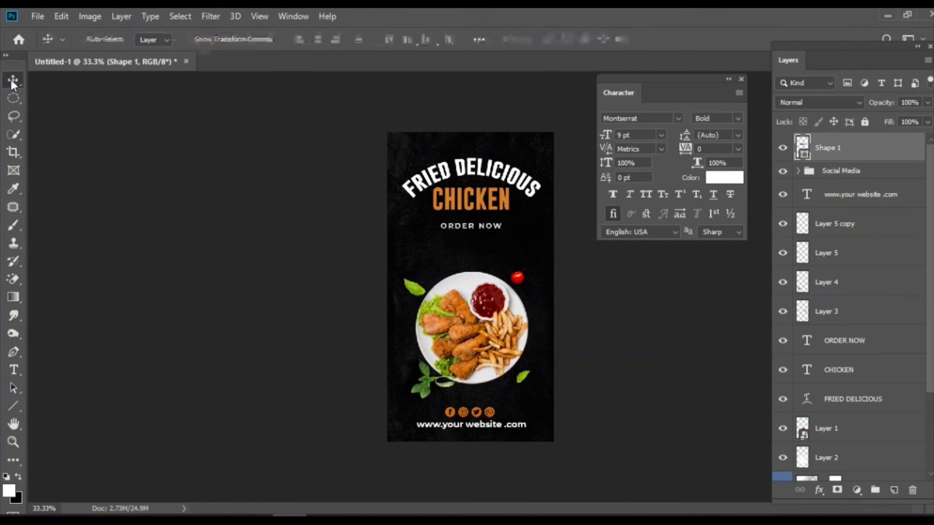
left_click(13, 406)
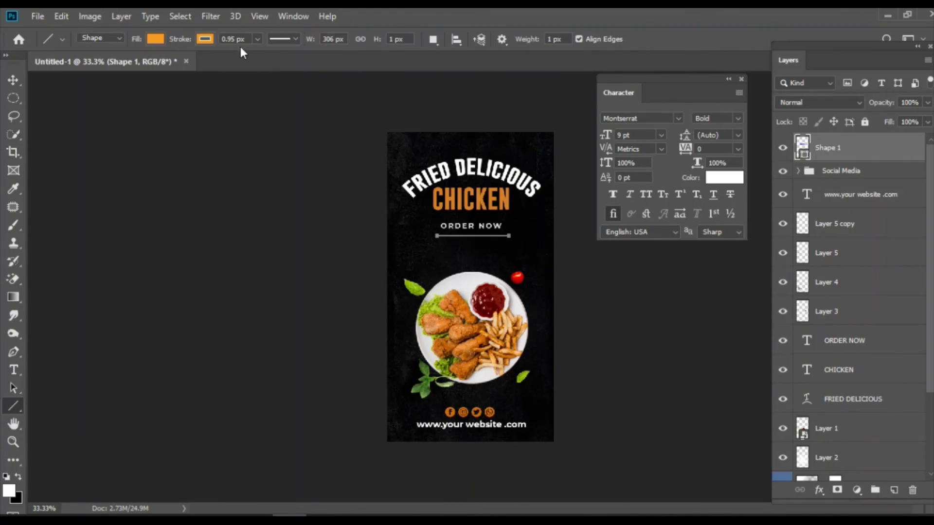
left_click(256, 39)
left_click_drag(263, 54, 288, 55)
left_click(158, 39)
left_click(96, 112)
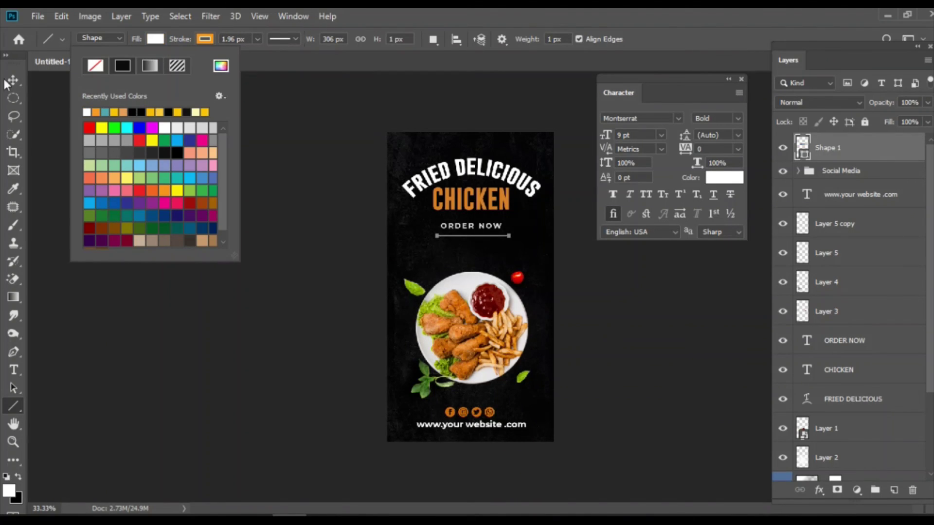
left_click(13, 80)
key("Delete")
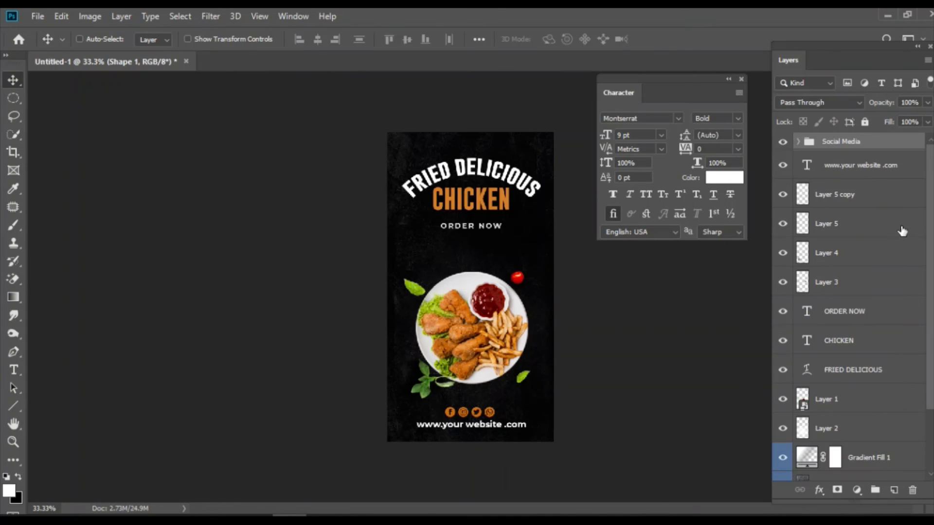
- Draw a thin orange-filled 309 × 7 px rectangle under ORDER NOW
left_click(13, 405)
left_click(51, 407)
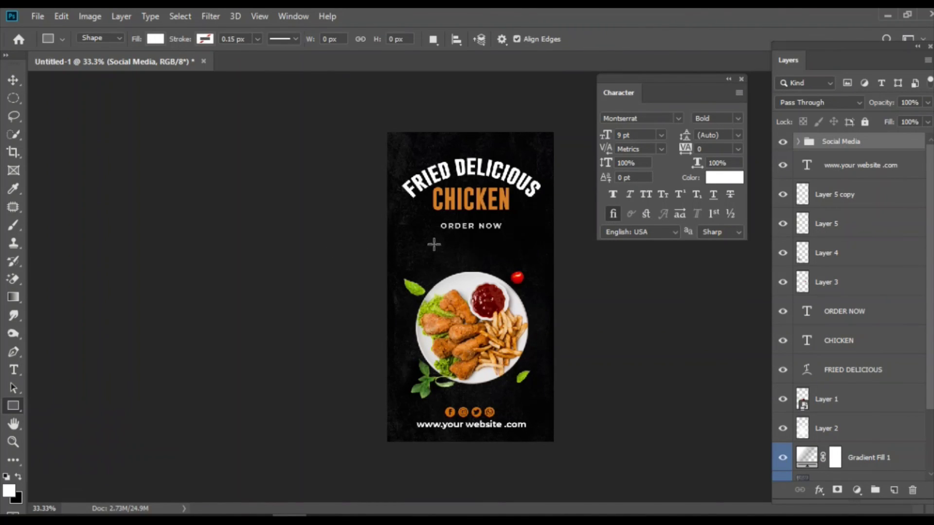
left_click_drag(436, 234, 509, 234)
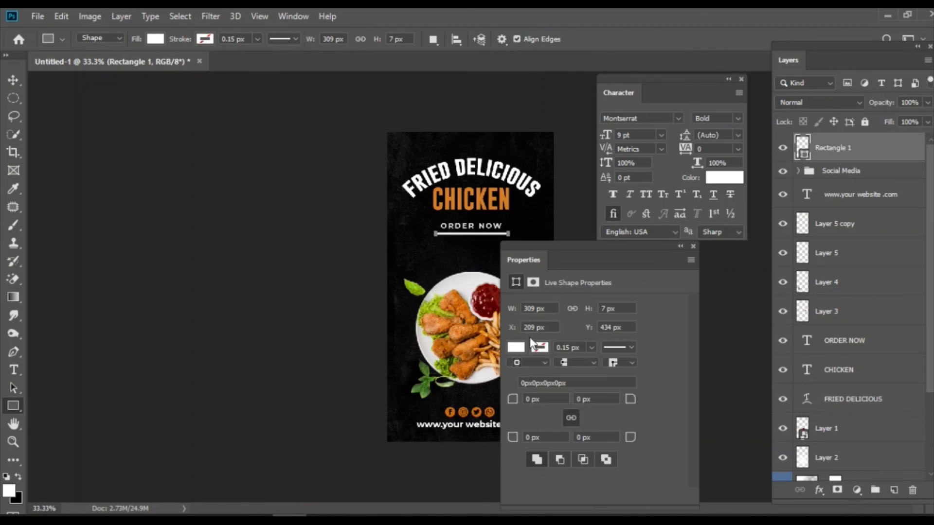
left_click(153, 41)
left_click(142, 112)
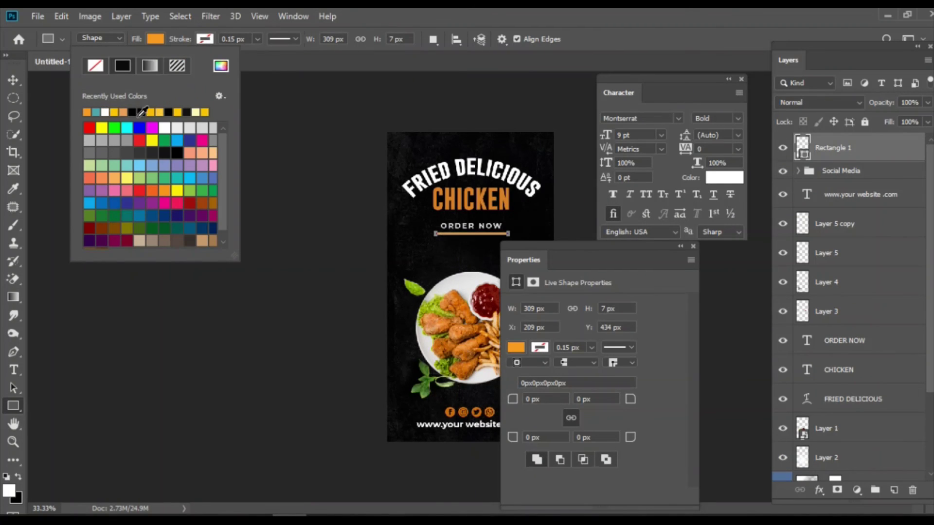
key("Escape")
key("v")
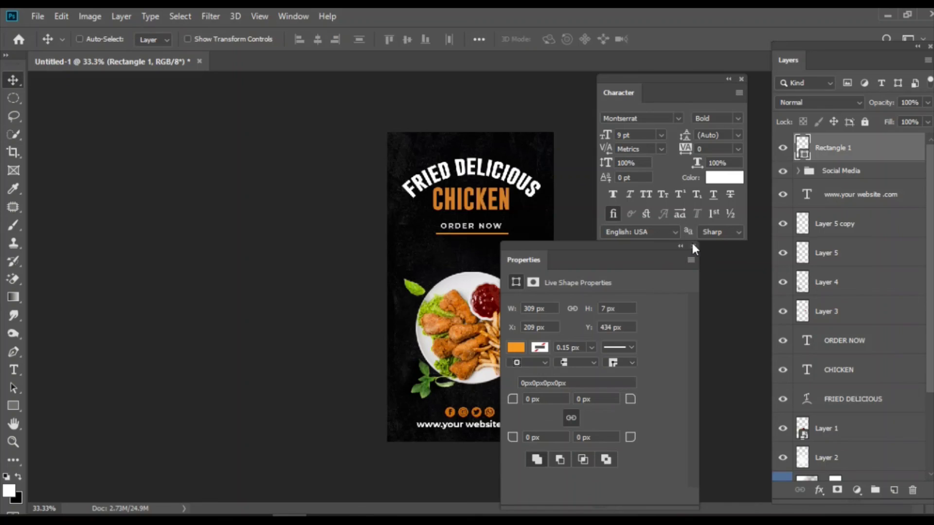
- Close the open panels and scale the Social Media icon group slightly smaller
left_click(693, 246)
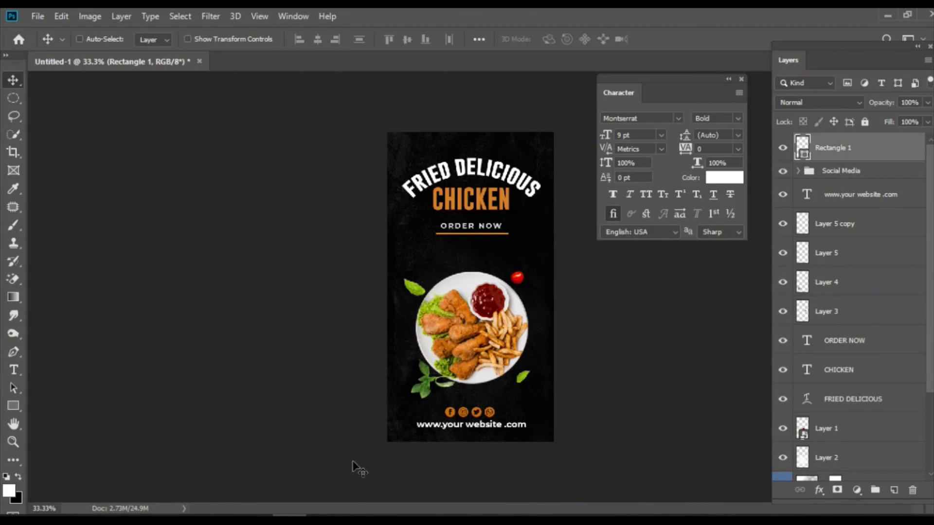
left_click(741, 80)
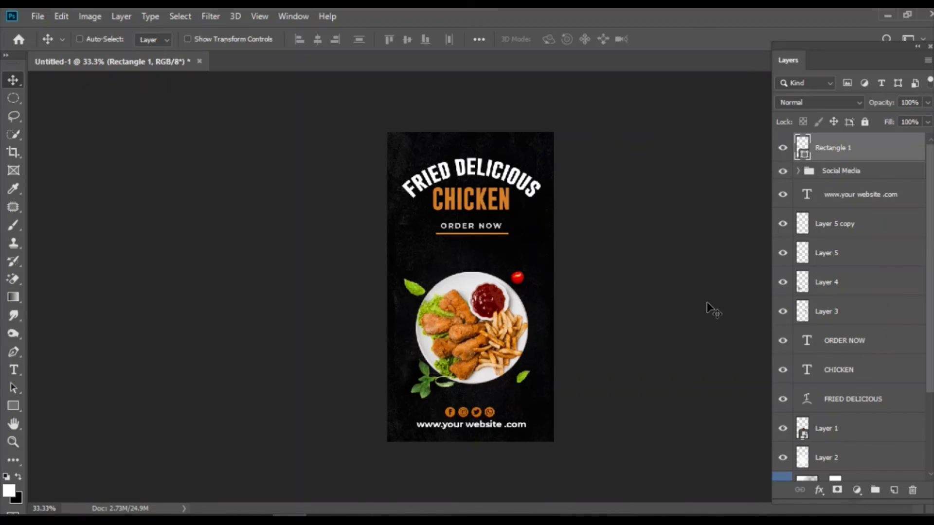
left_click(881, 171)
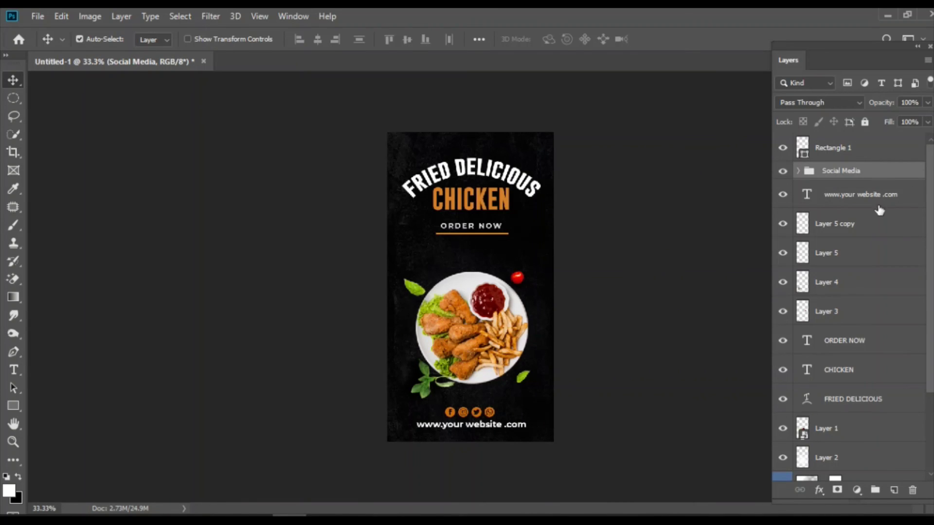
key("ctrl+t")
key("Return")
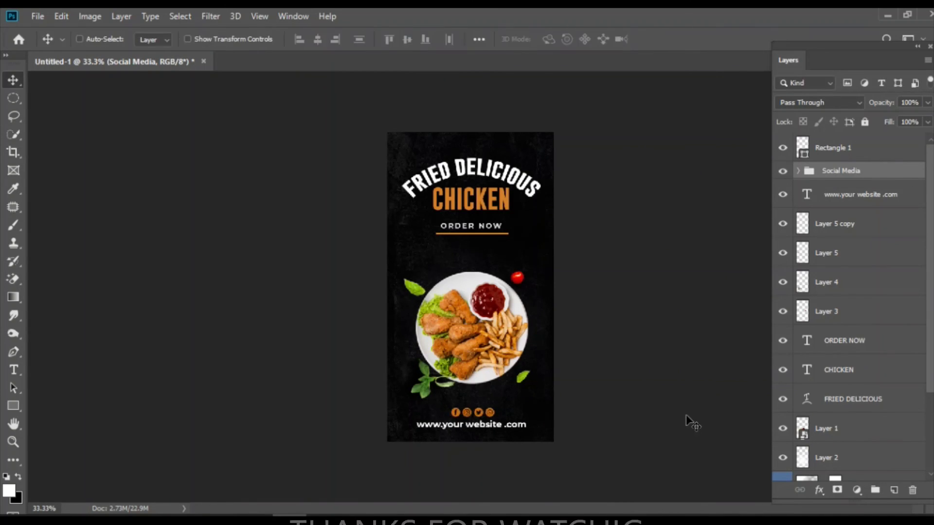